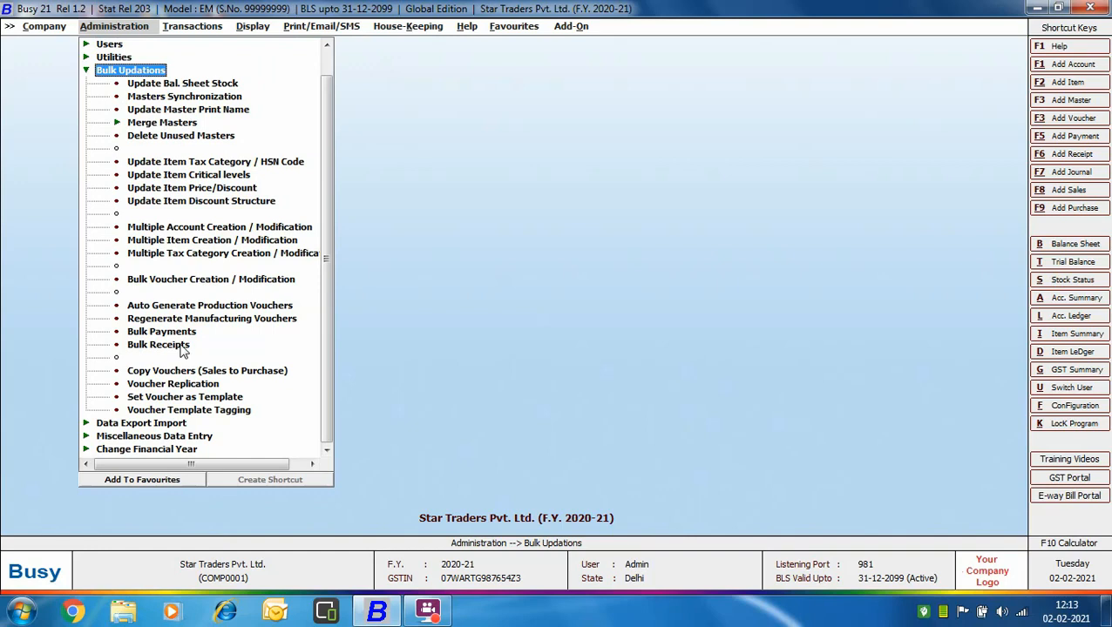
Step: Open the Bulk Receipts utility and choose Amount Receivable as the loading basis, with the account range set to ALL
click(181, 347)
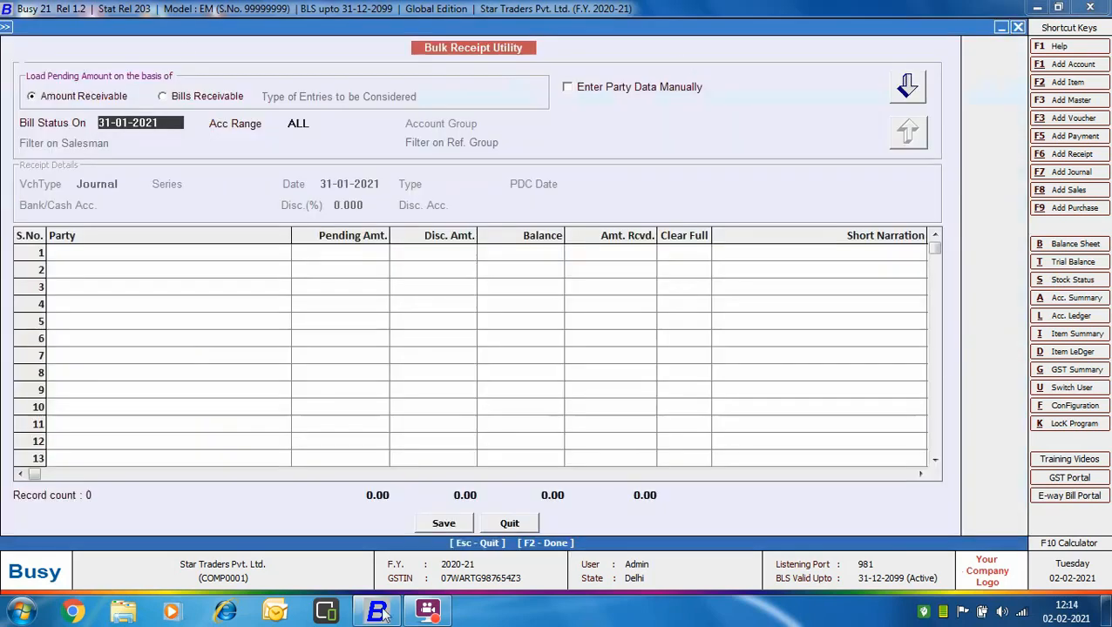
click(123, 96)
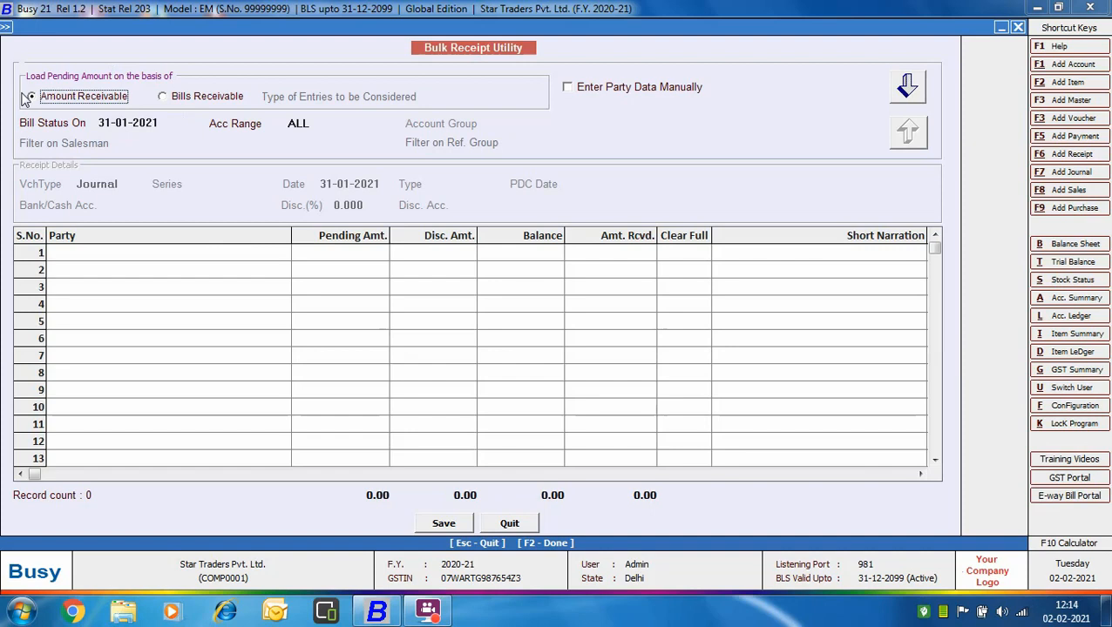
click(163, 97)
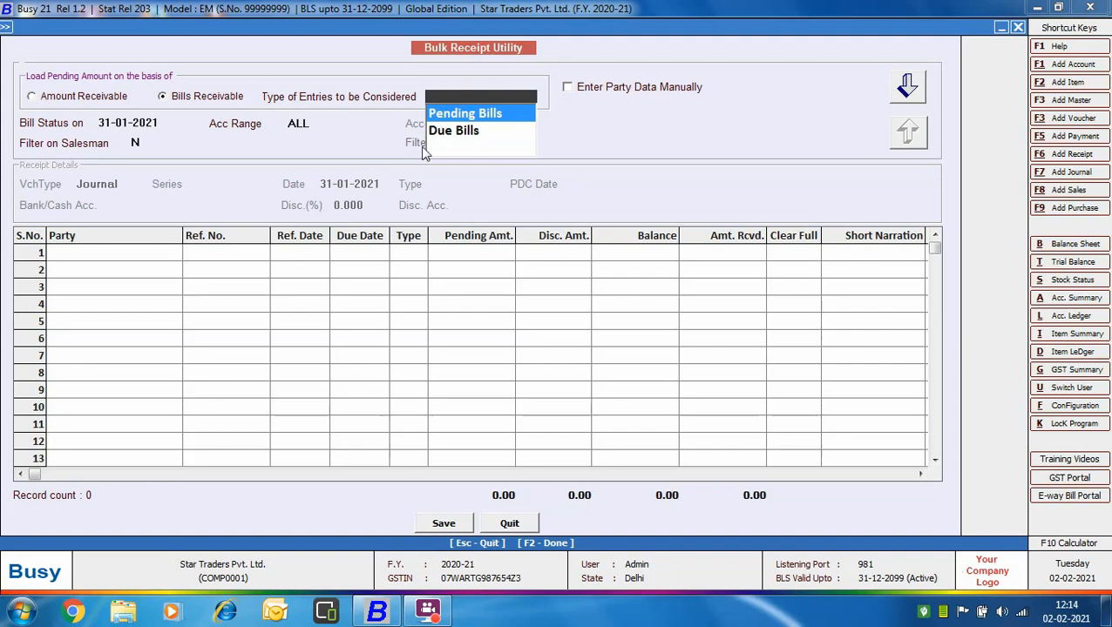
click(97, 96)
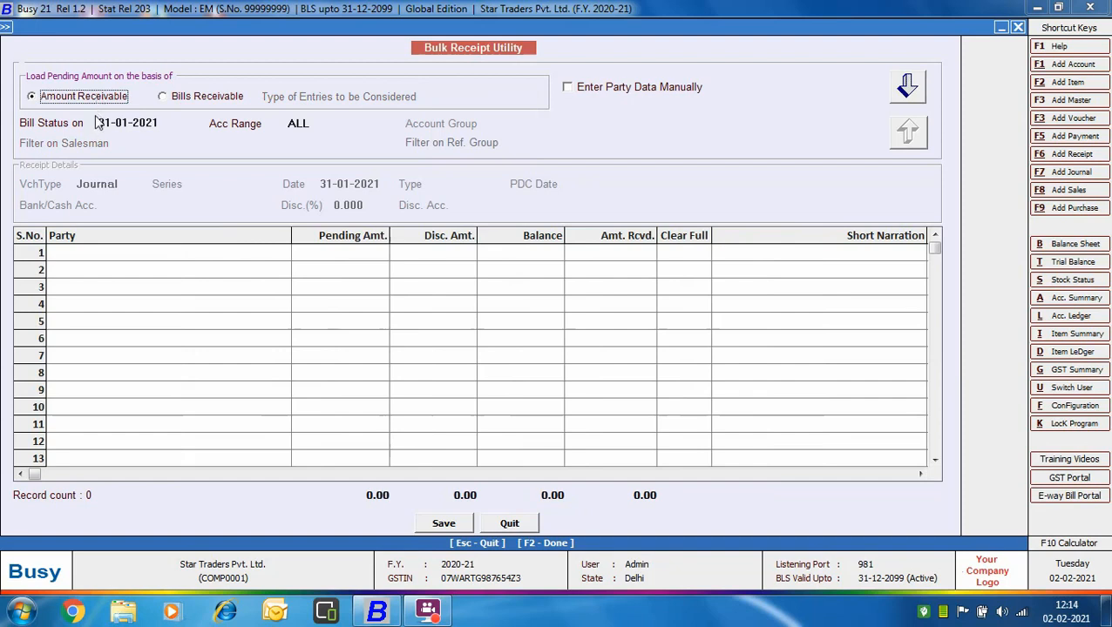
click(170, 120)
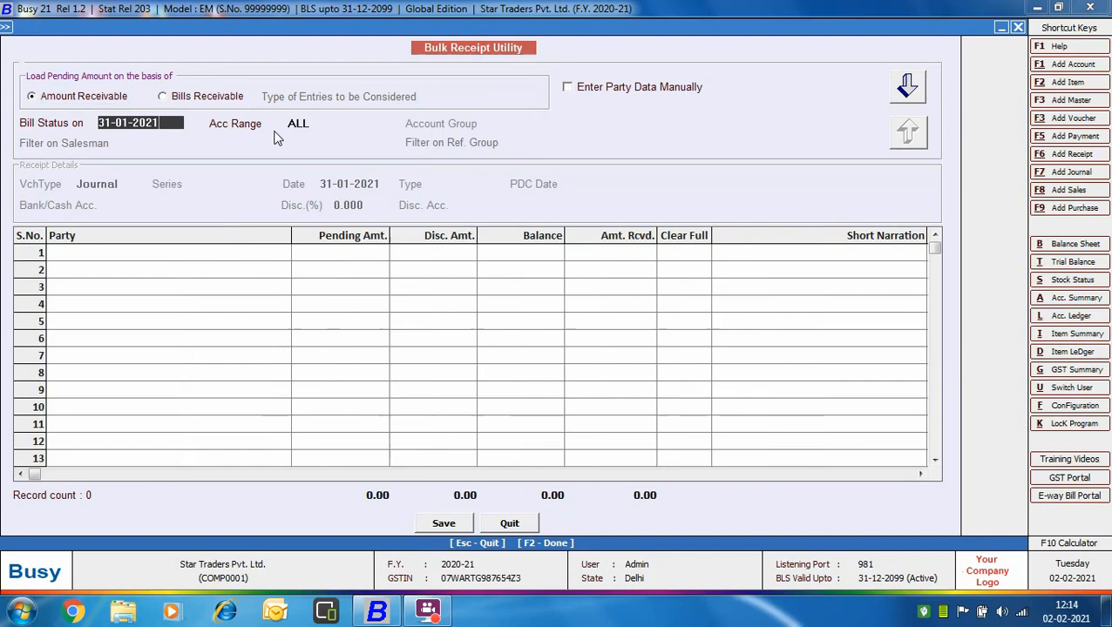
click(319, 125)
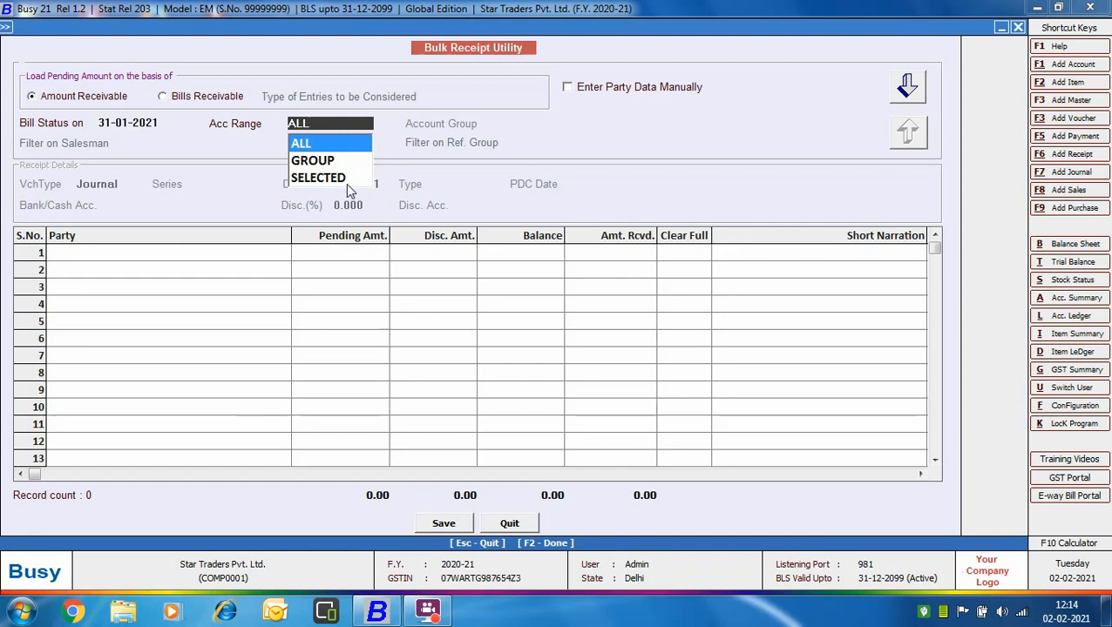
click(336, 146)
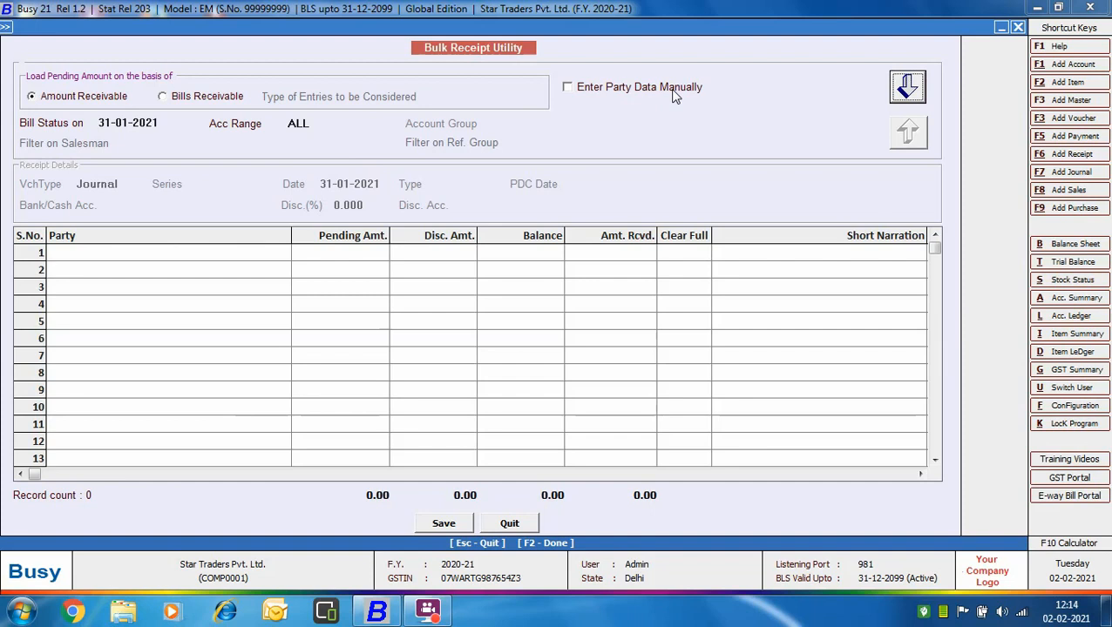
Step: Enable manual party data entry and set the receipt details to voucher type Receipt, series Main, date 31-01-2021, type Regular
click(568, 89)
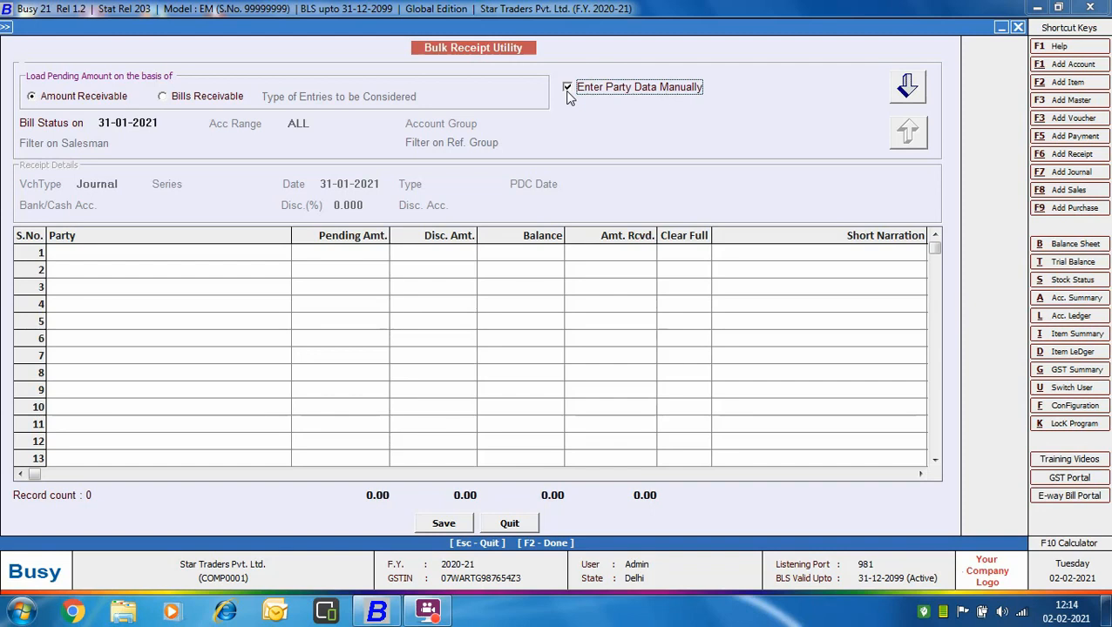
click(902, 85)
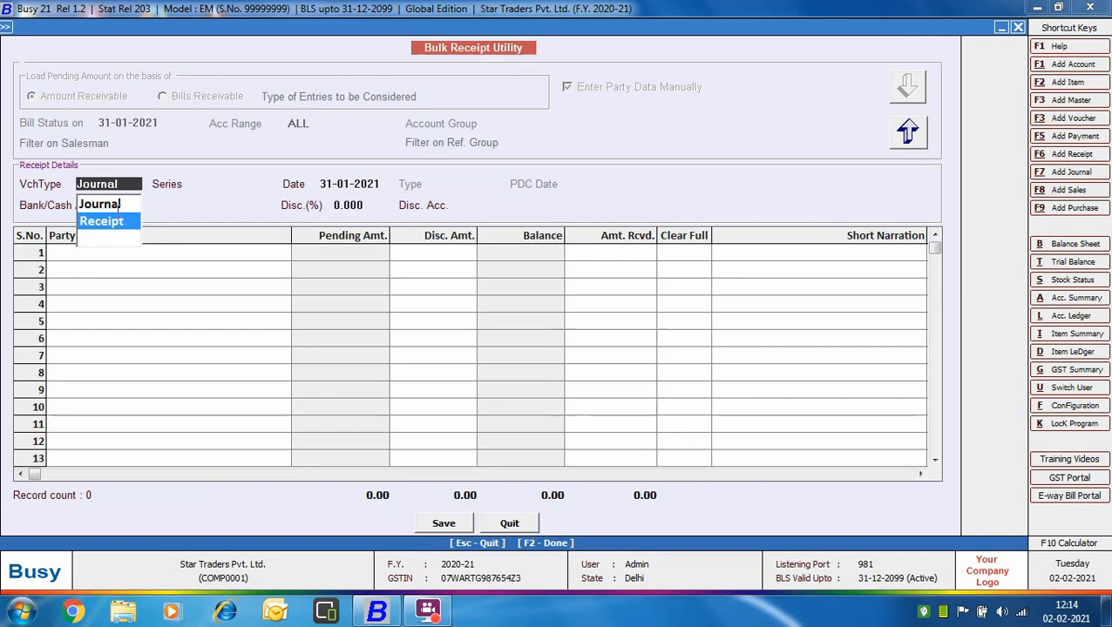
click(132, 217)
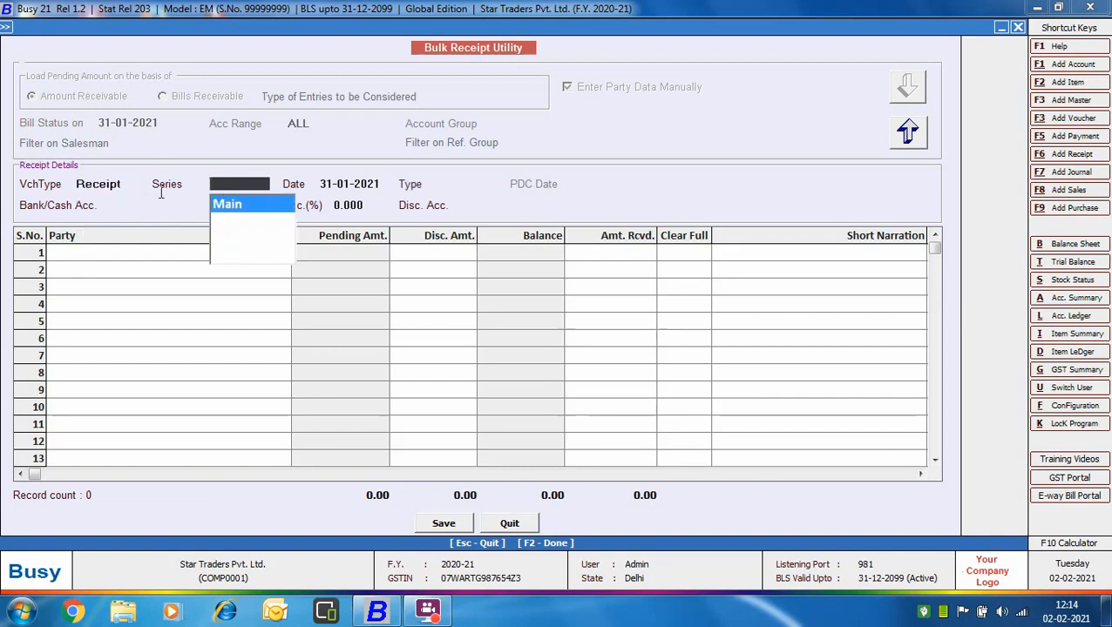
click(235, 207)
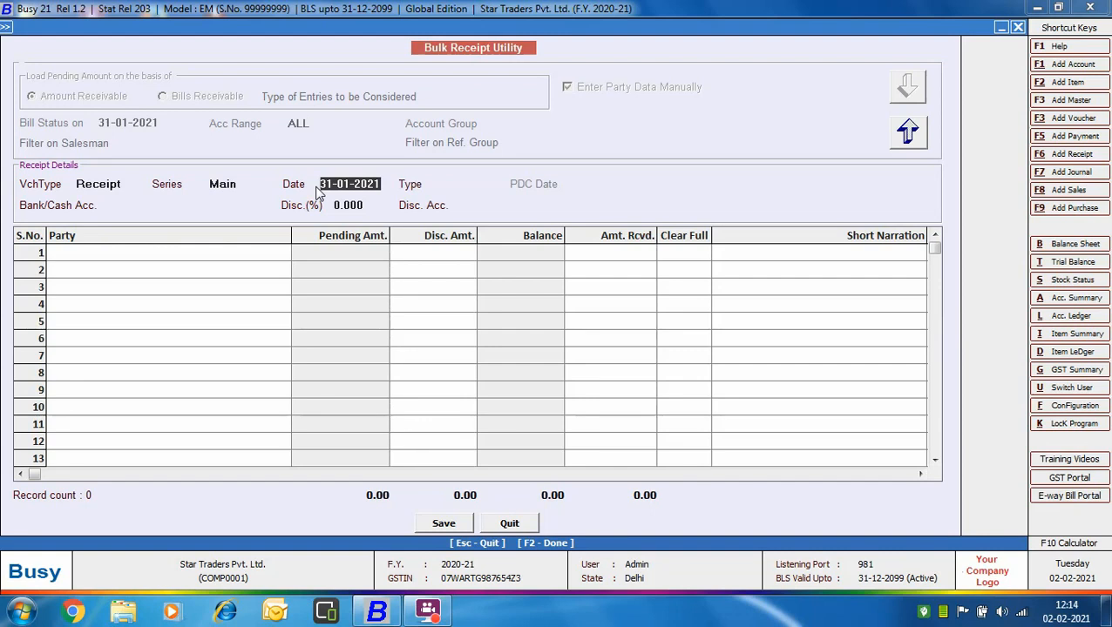
key(Return)
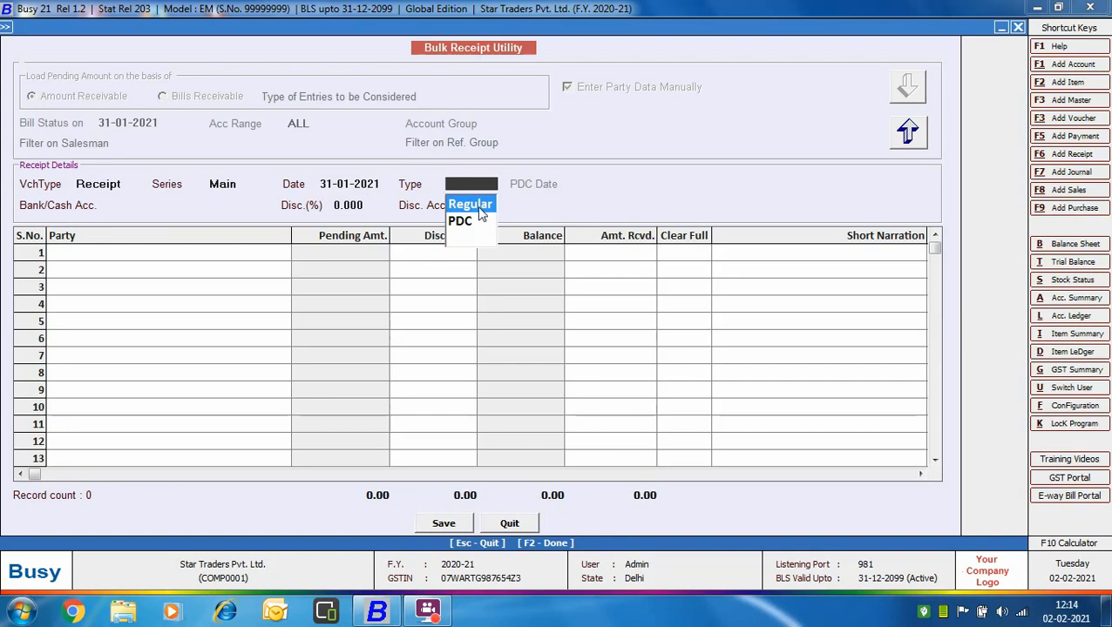
key(Return)
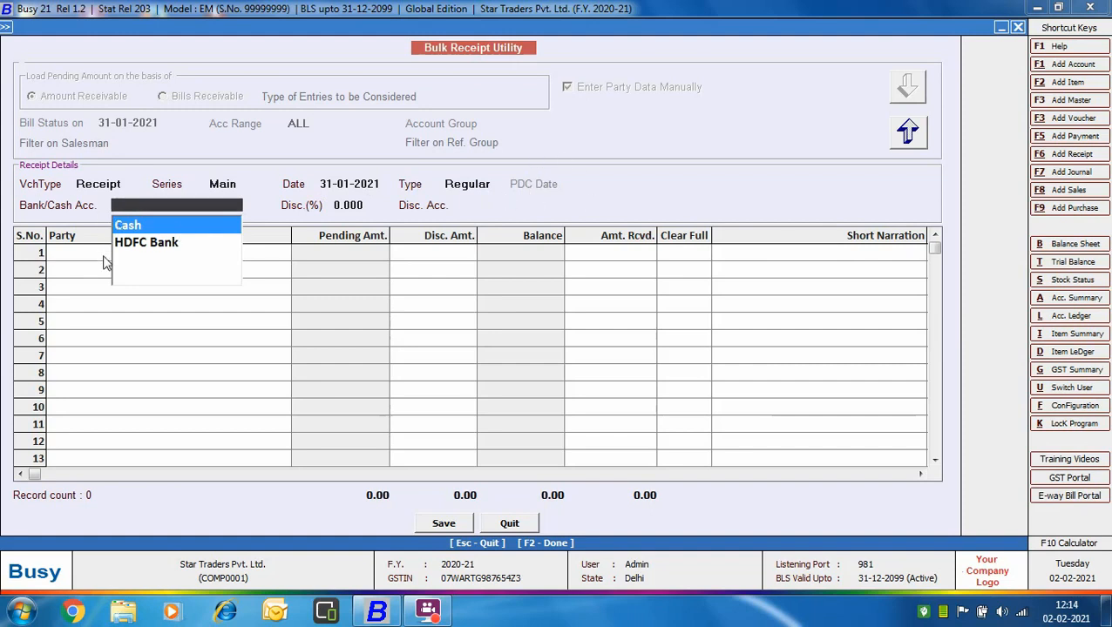
Step: Set HDFC Bank as the bank account and apply a 5% discount posted to the Discount Allowed account
click(172, 244)
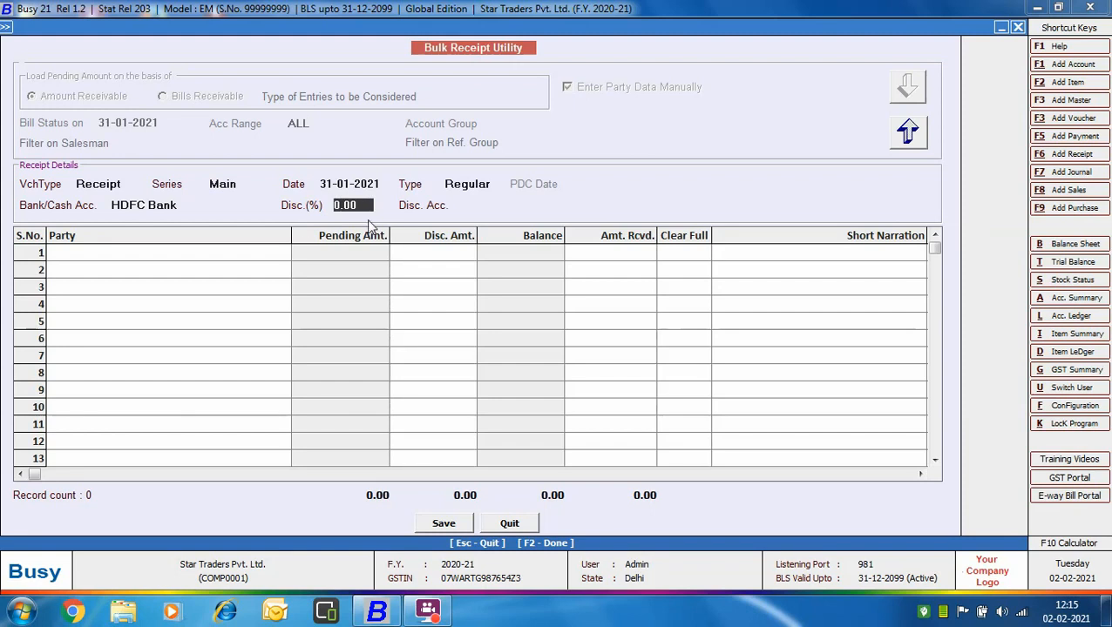
text(5)
key(Return)
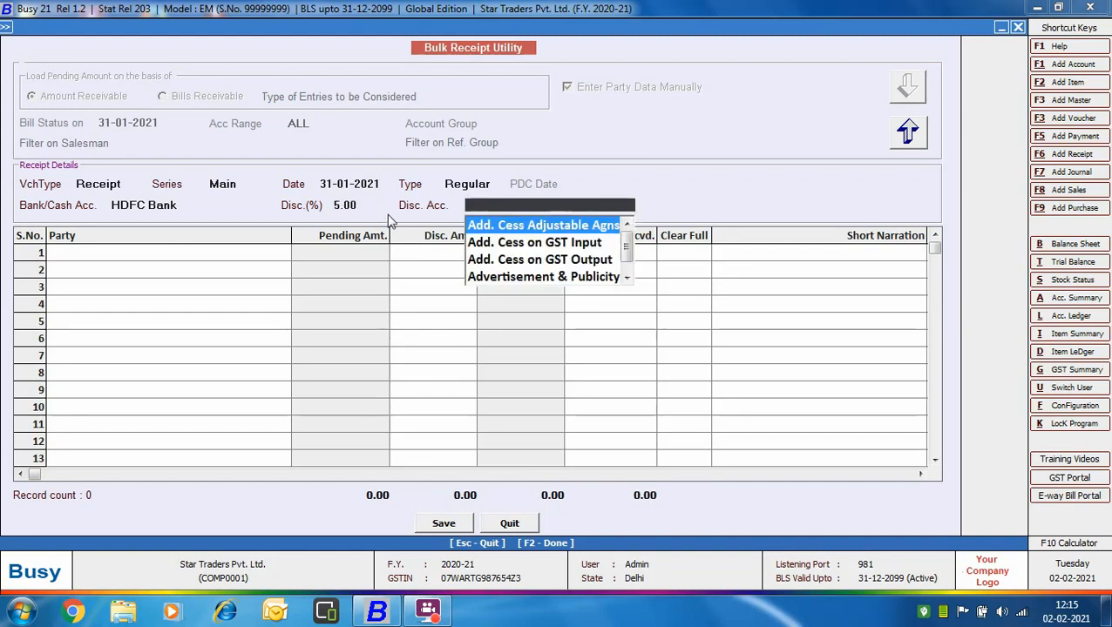
text(di)
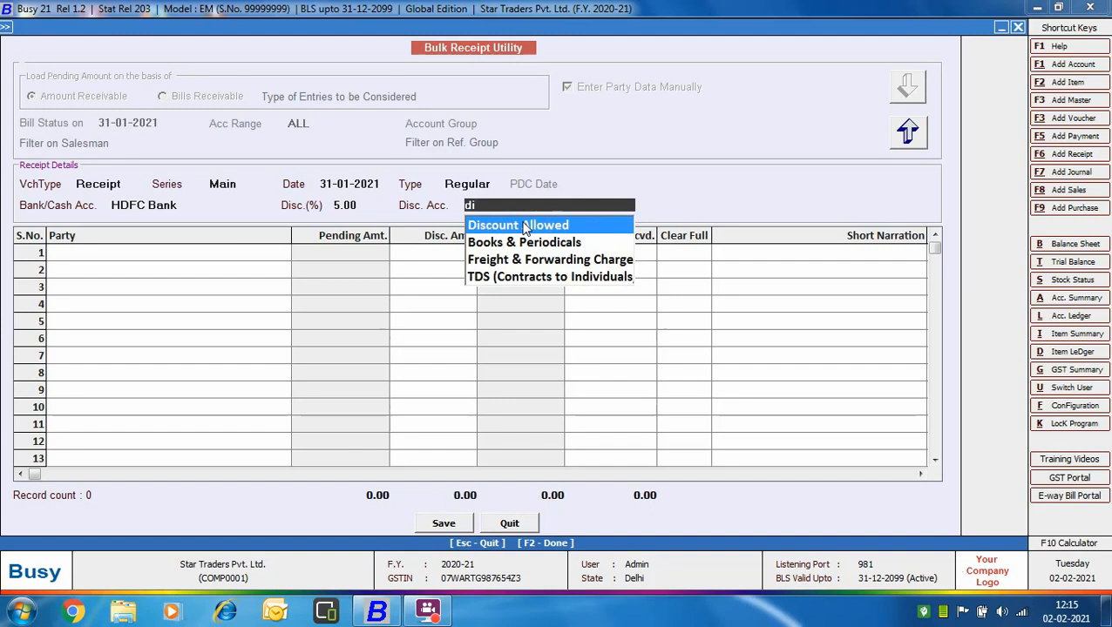
click(524, 228)
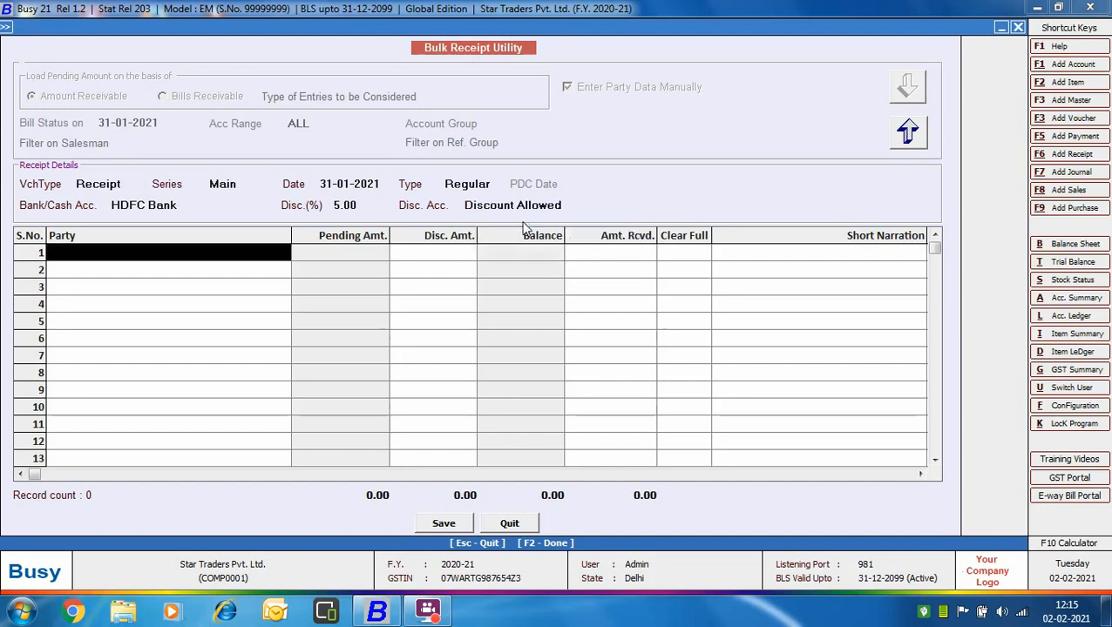
Step: Enter Jain Traders in row 1 with 1250000 received, Clear Full set to Y, and the short narration "Full And Final Settlement"
click(93, 250)
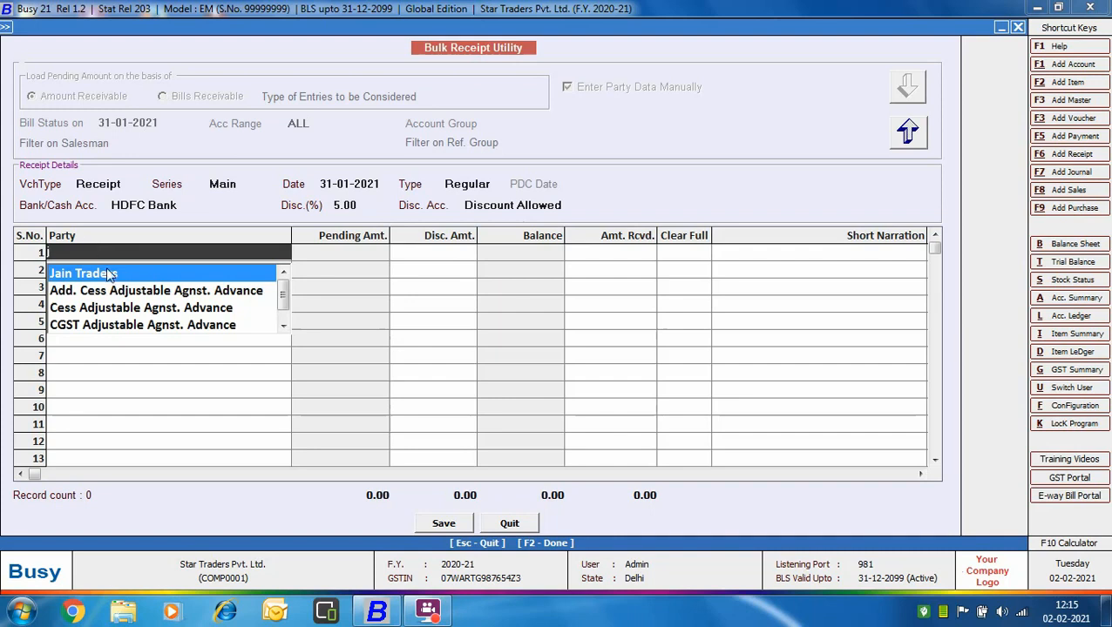
click(112, 276)
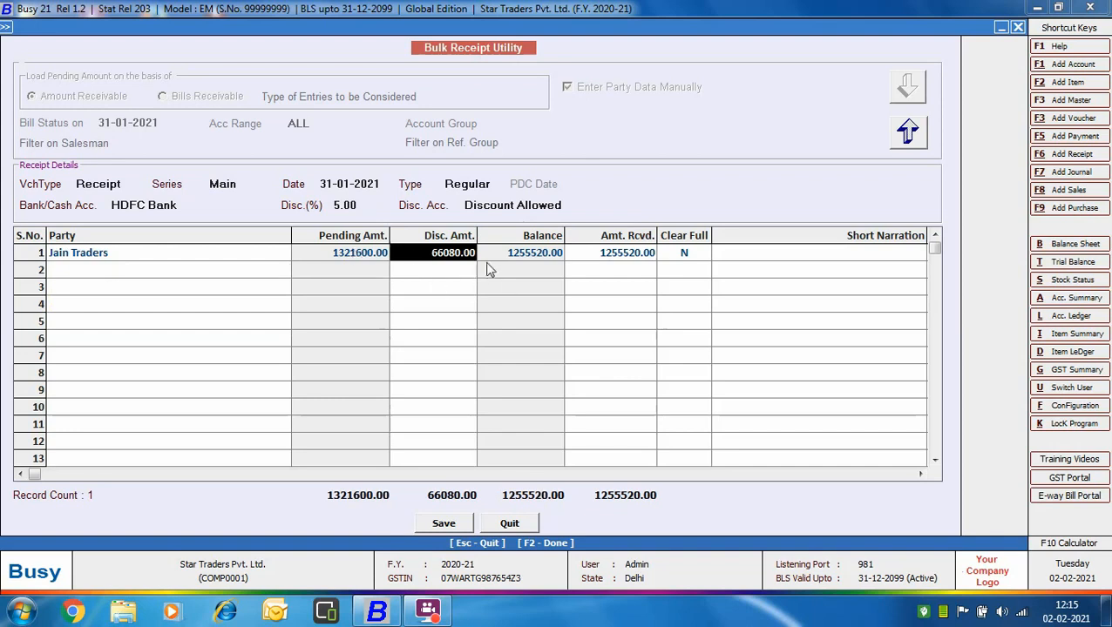
key(Return)
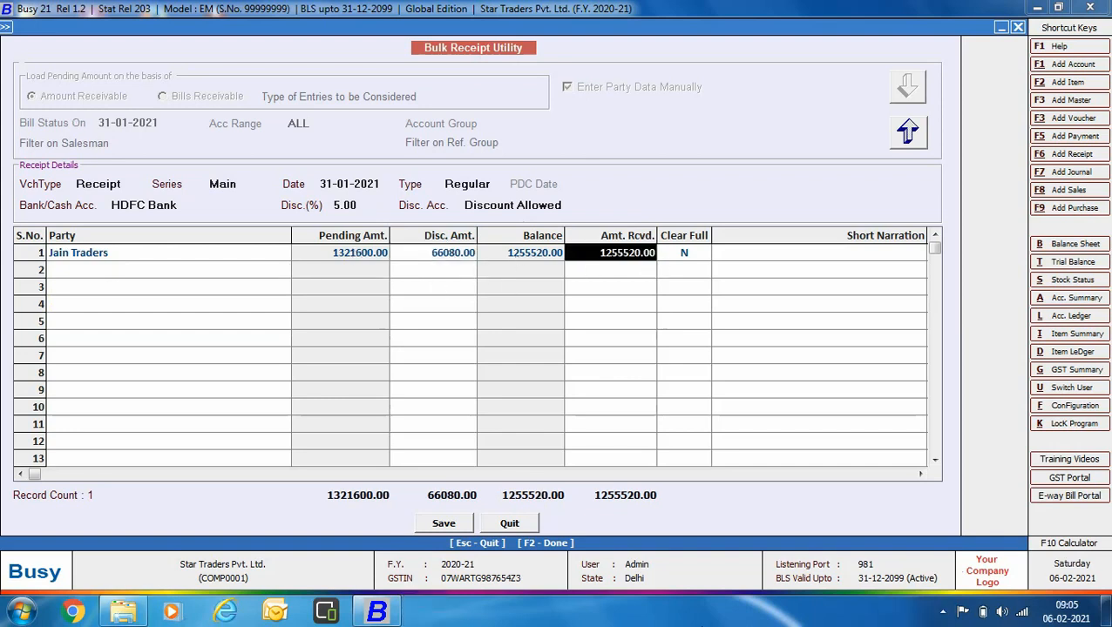
text(1250000)
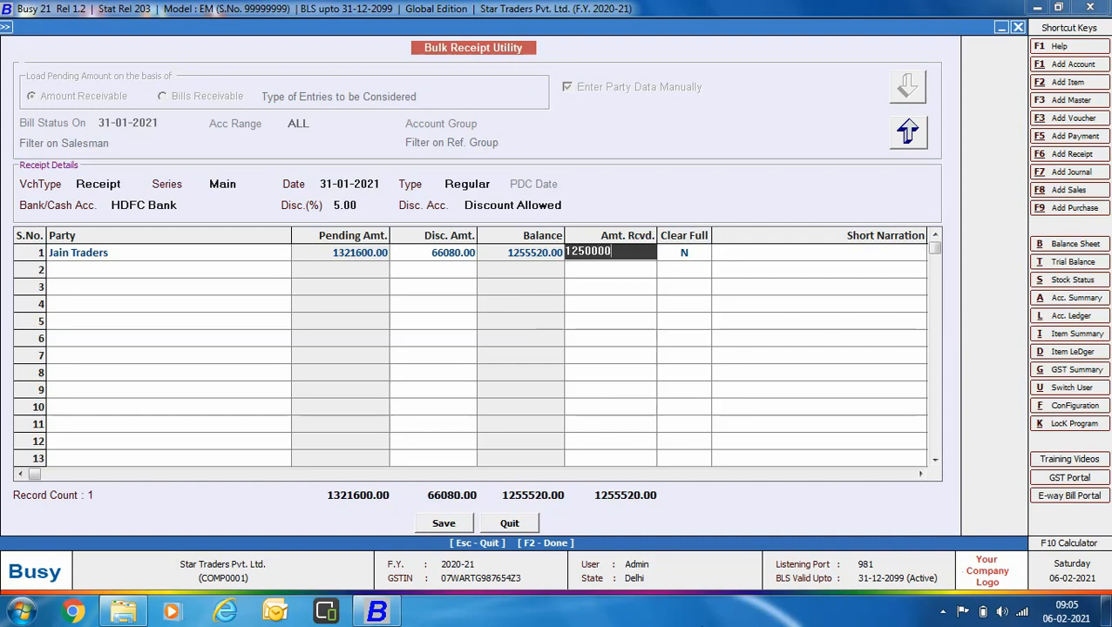
key(Return)
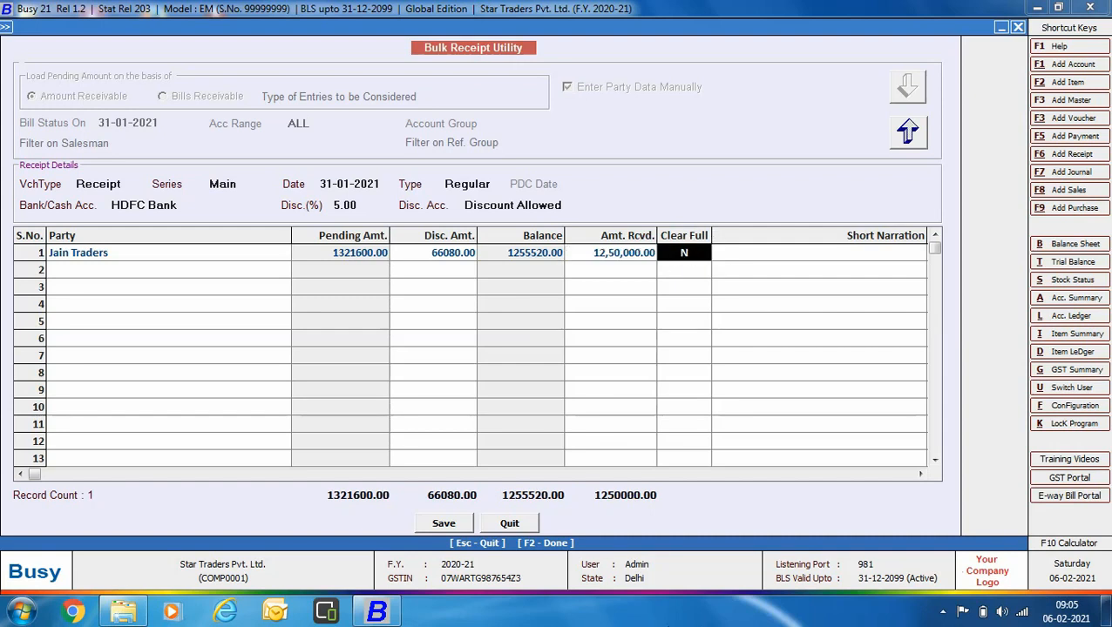
key(y)
key(Return)
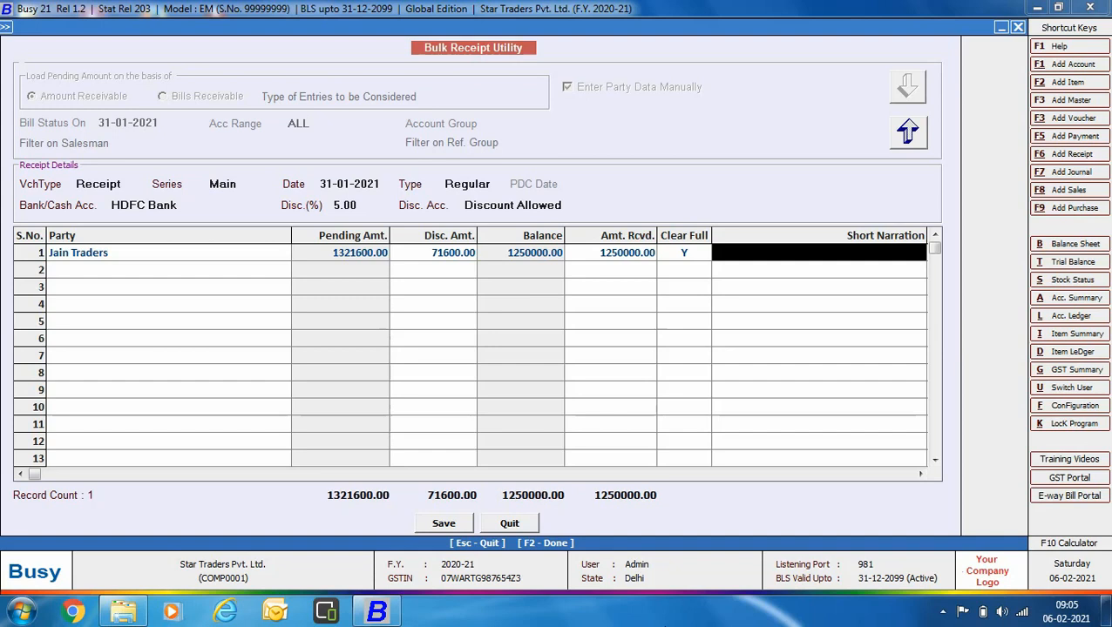
text(full and)
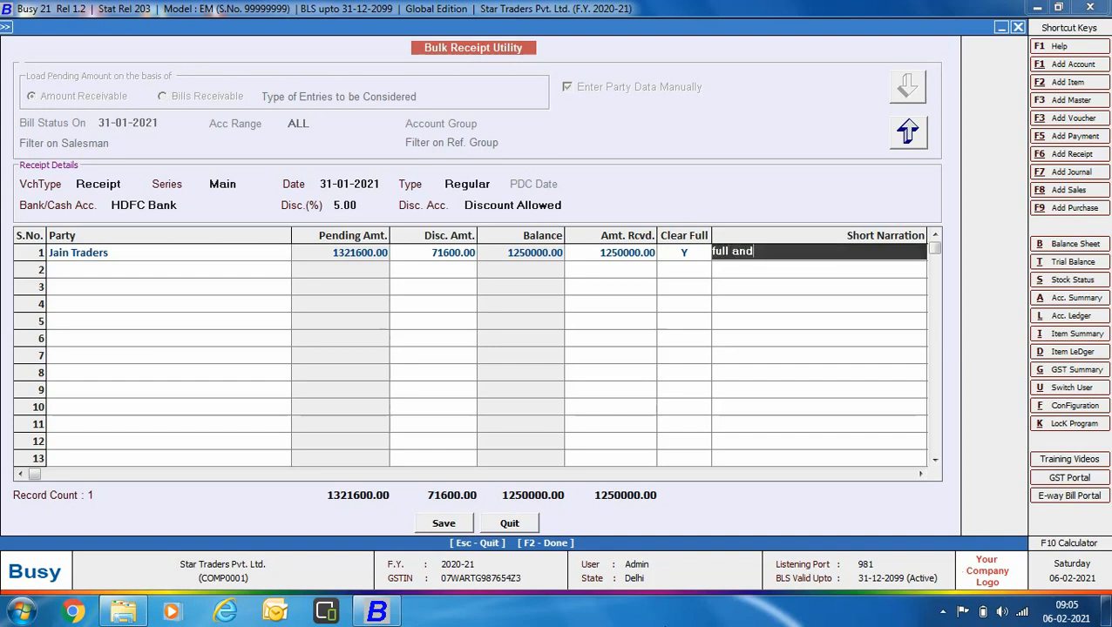
text( final settlement)
key(Return)
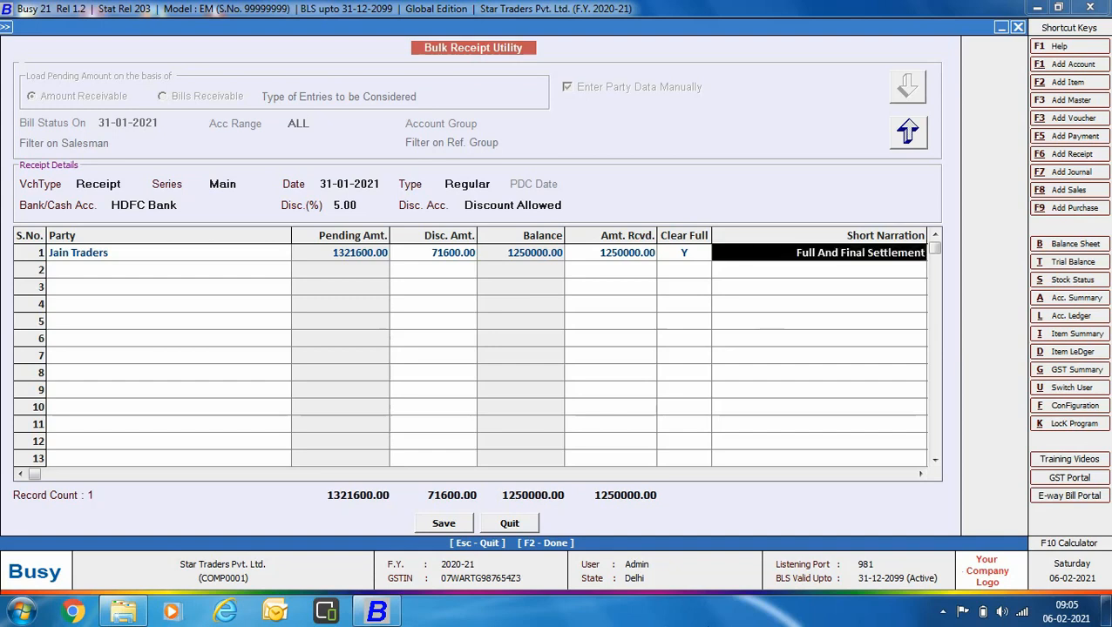
Step: Save the bulk receipt entry as a voucher and exit the Bulk Receipt utility
click(464, 526)
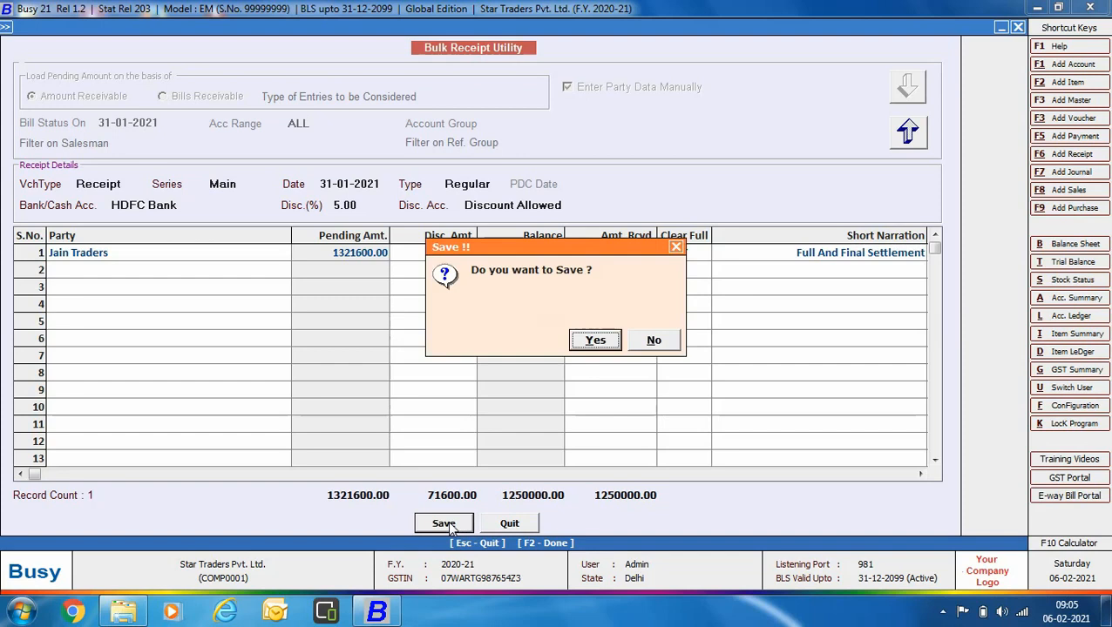
click(594, 340)
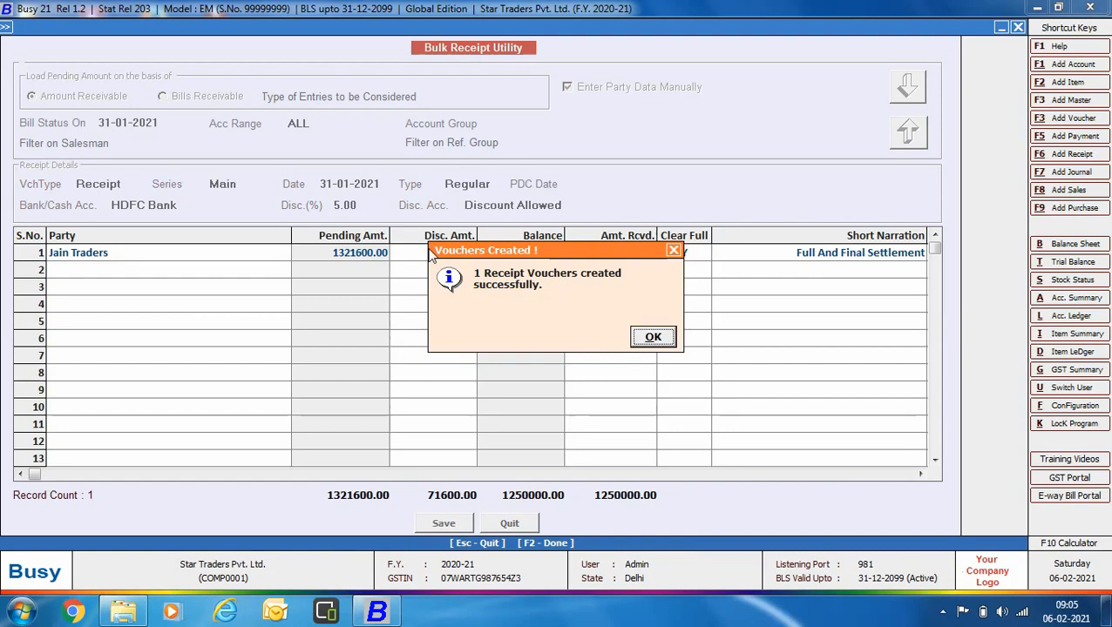
click(648, 335)
key(Escape)
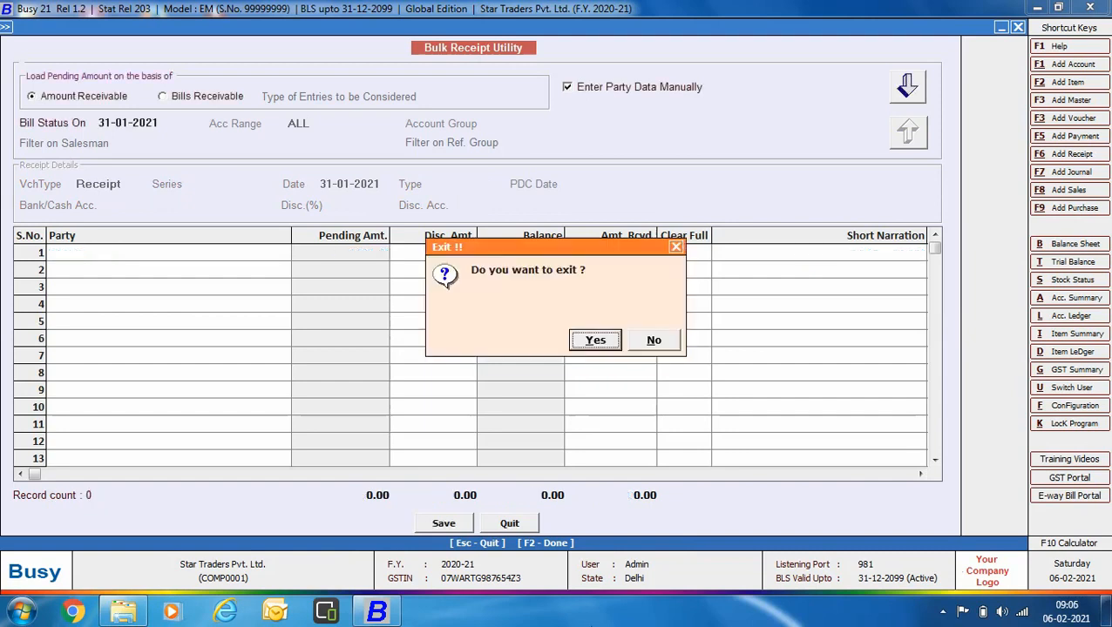
key(Return)
Step: Generate the list of receipt vouchers for 31-01-2021 across all voucher series
click(179, 25)
click(197, 122)
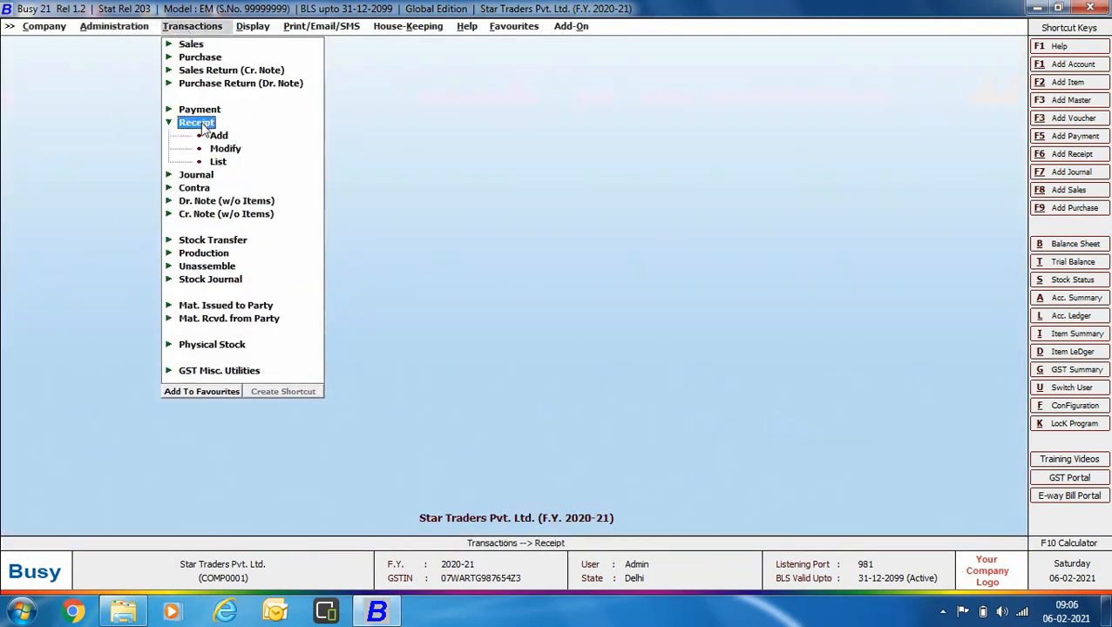
click(218, 162)
click(469, 336)
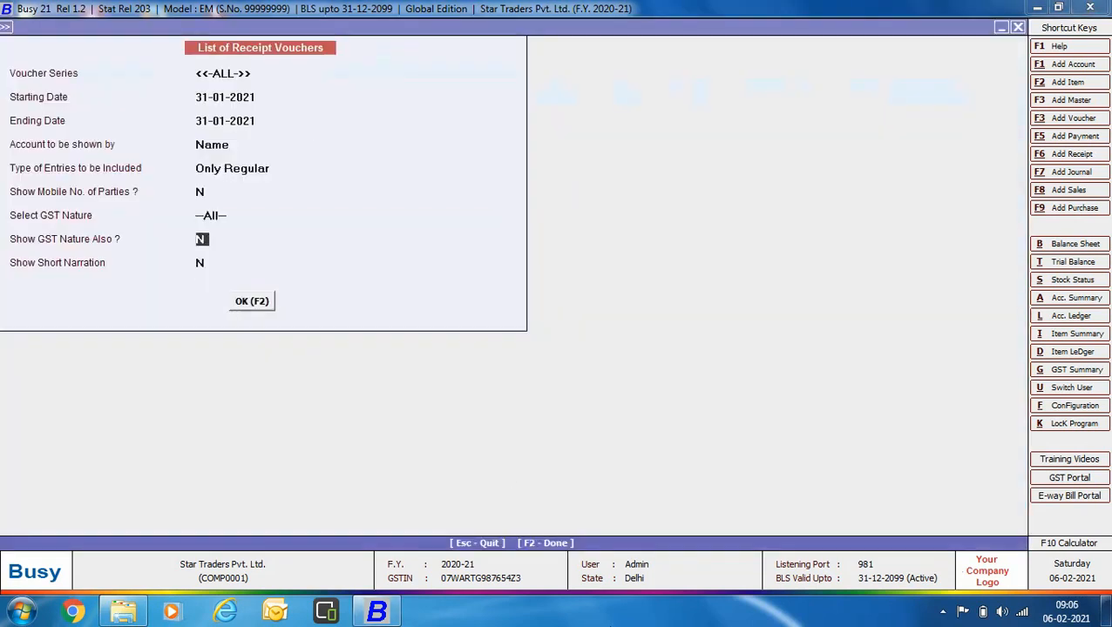
key(F2)
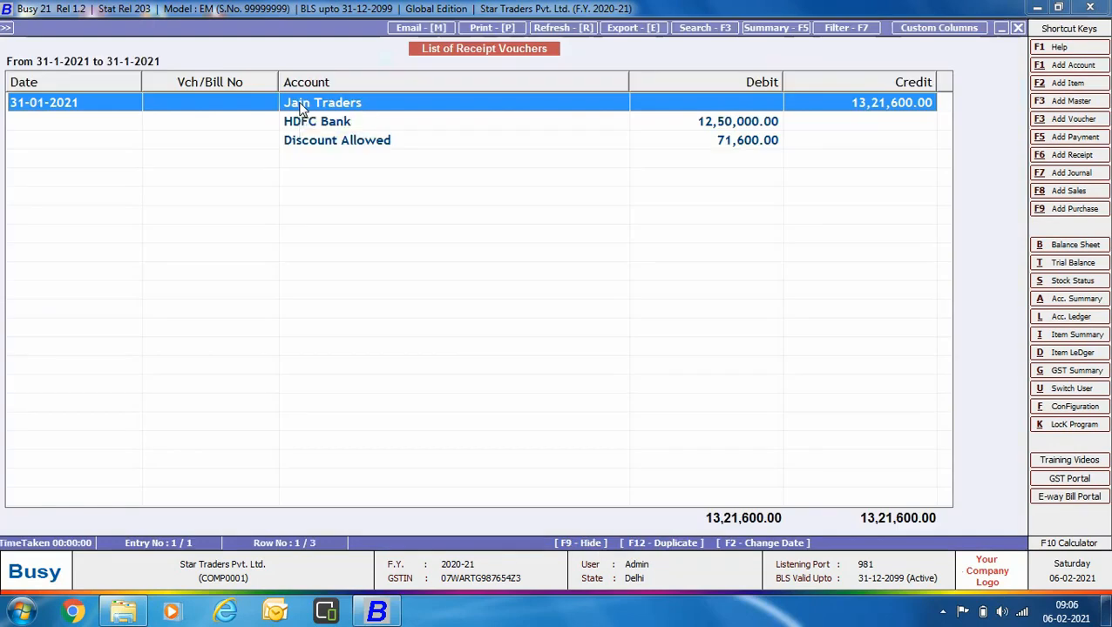
Step: Open the Jain Traders receipt voucher to check its account entries, and close both the voucher and the list
double_click(300, 105)
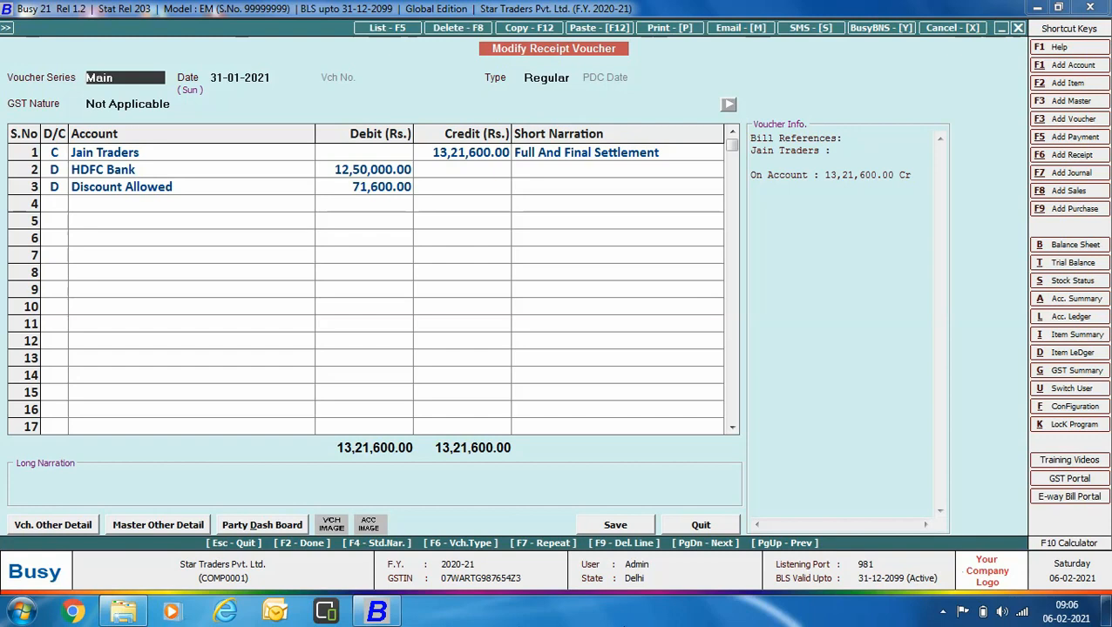
key(Escape)
key(Escape)
key(Escape)
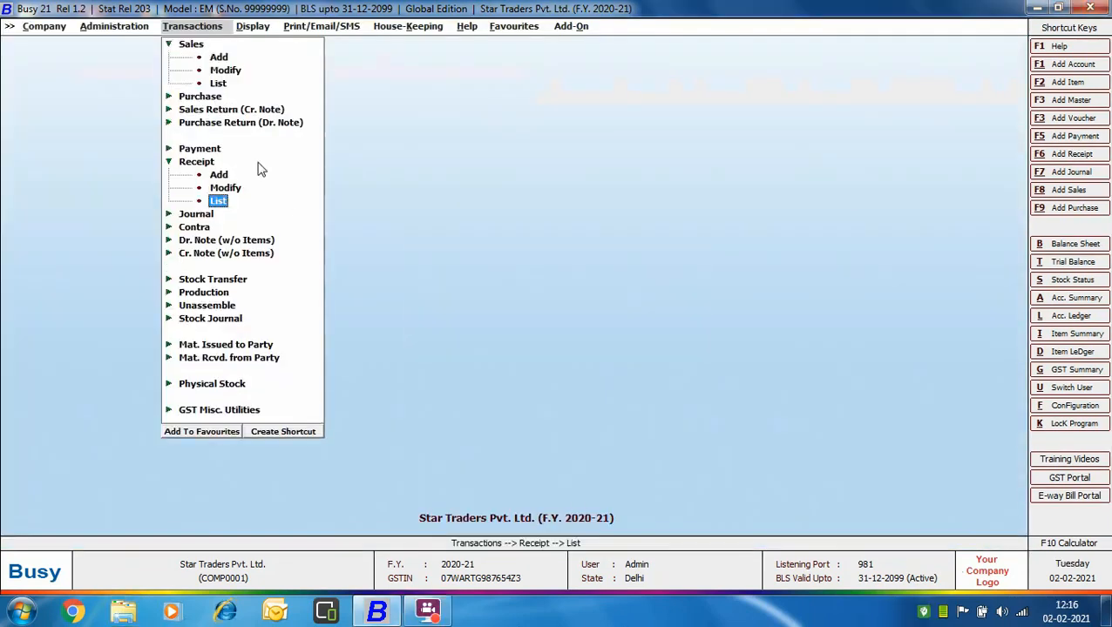
Step: Open the Bulk Receipt utility and base it on Bills Receivable with Pending Bills as of 31-01-2021 for all accounts
click(141, 26)
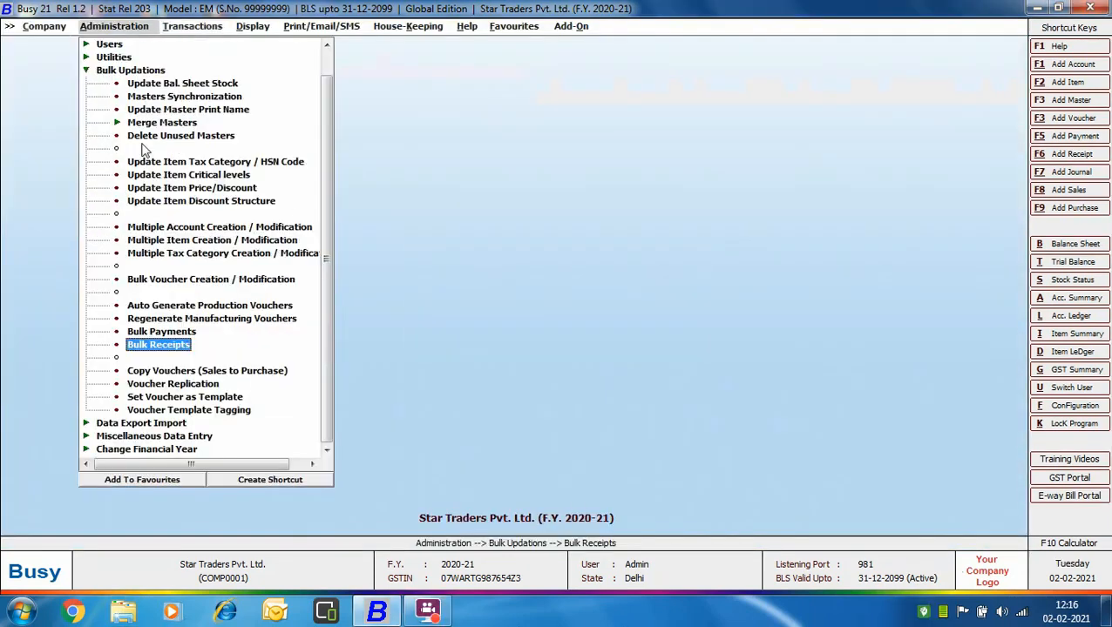
double_click(184, 346)
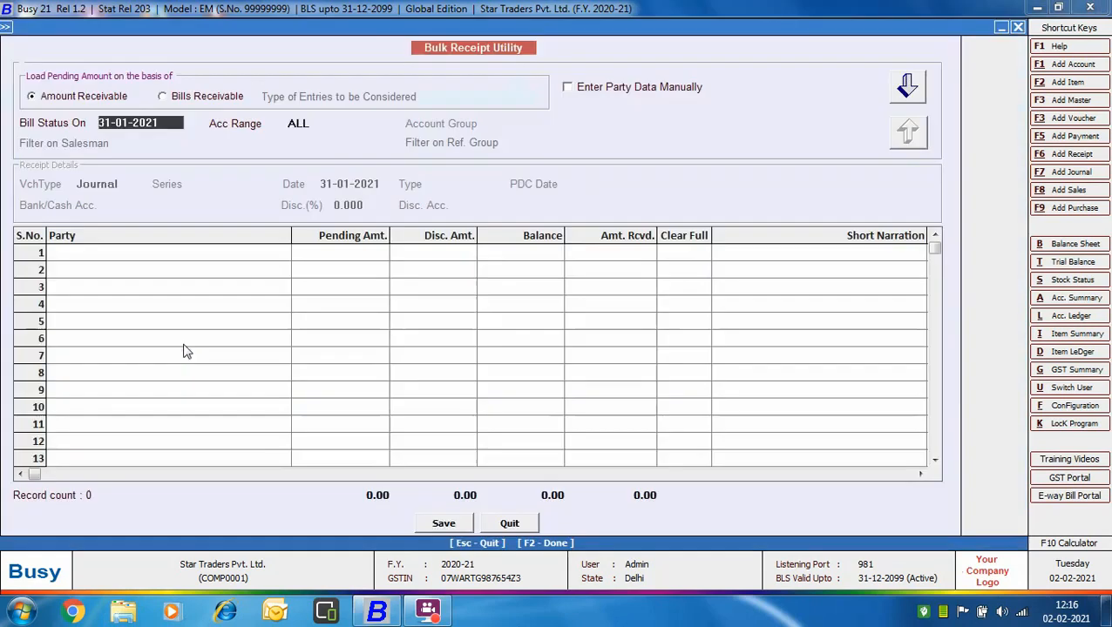
click(174, 99)
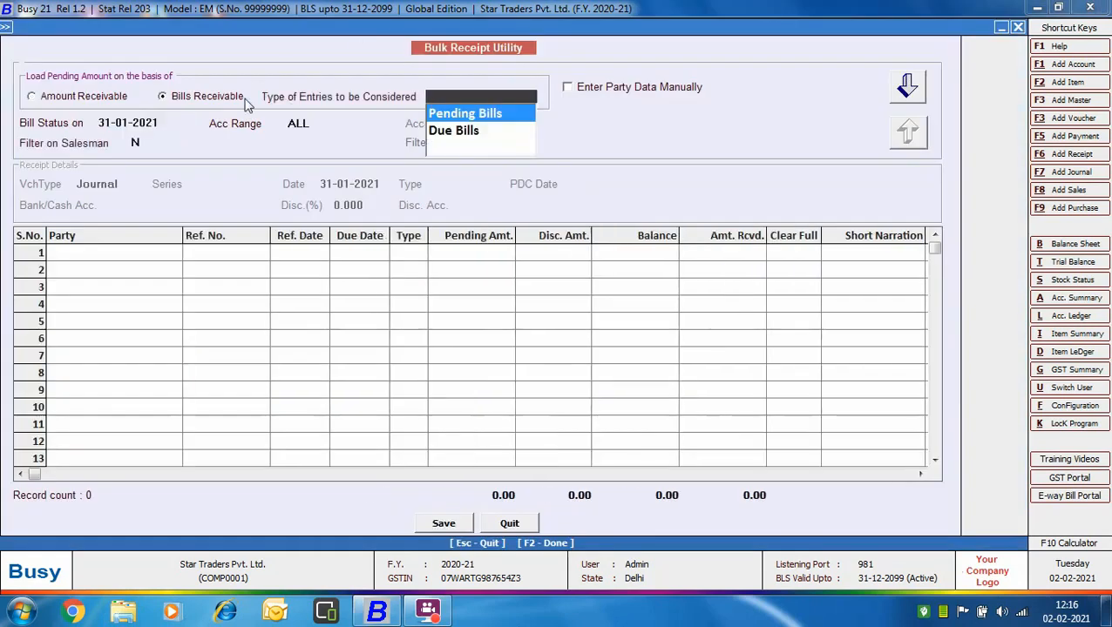
click(493, 117)
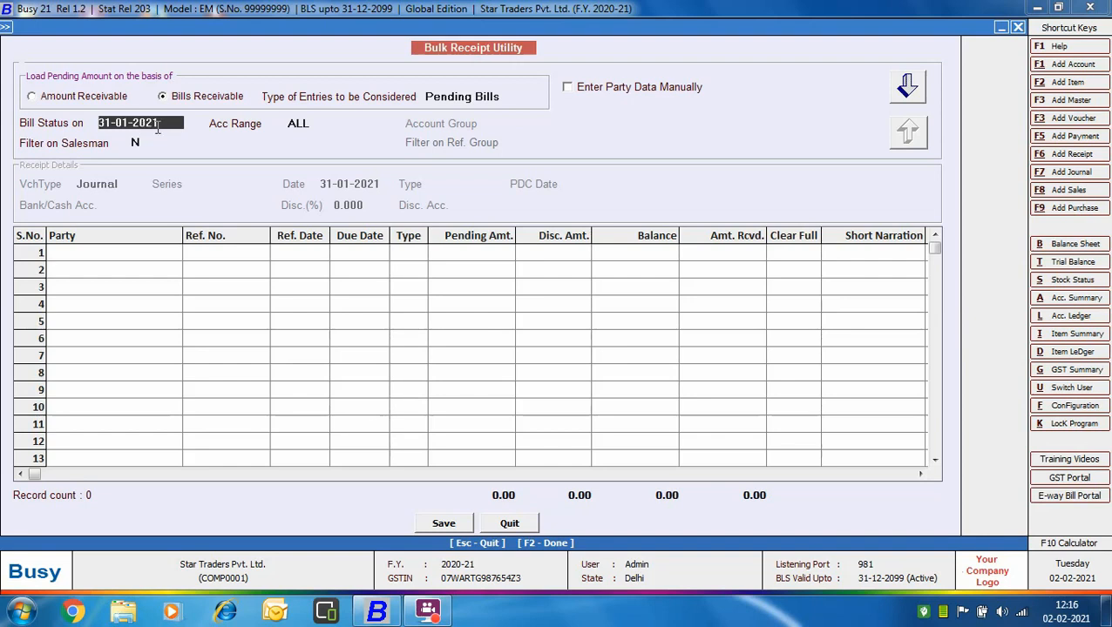
key(Return)
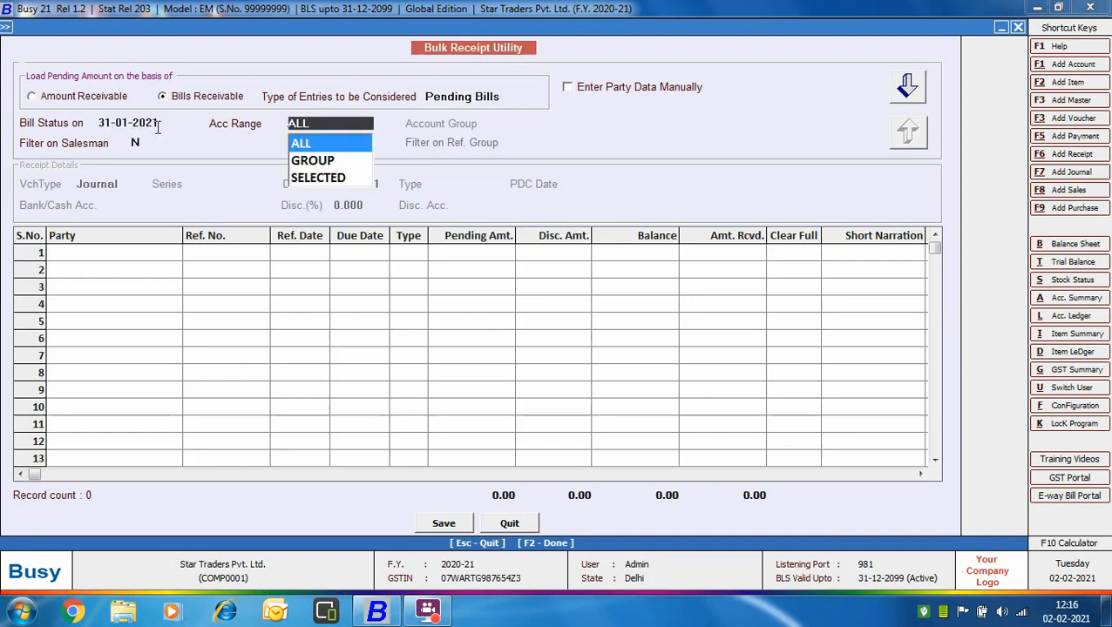
key(Return)
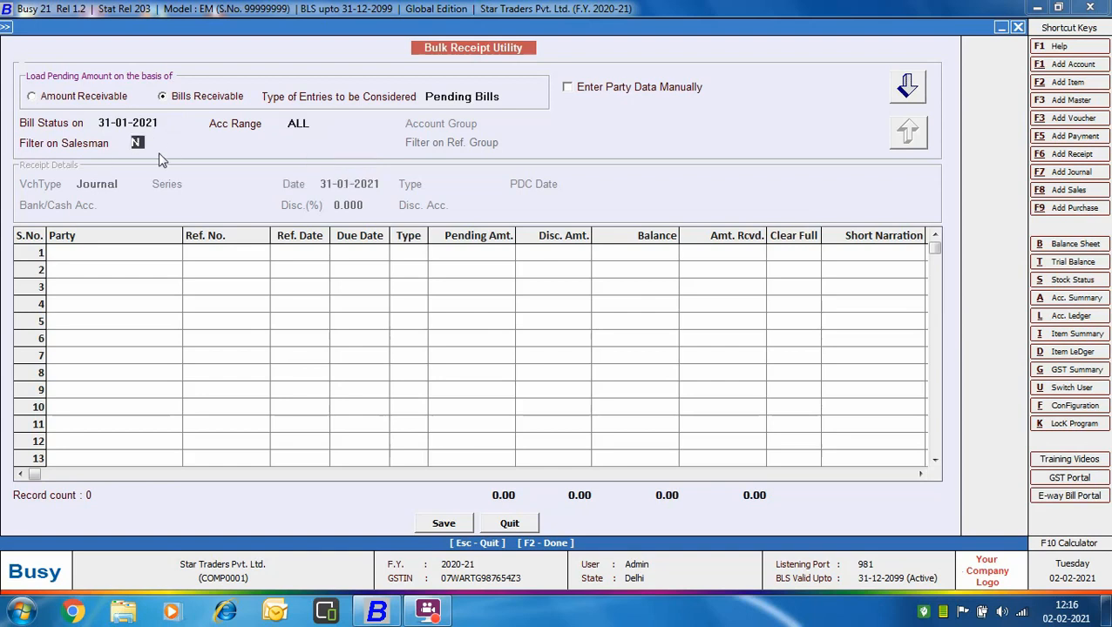
Step: Enable the salesman filter with the listed salesman and turn on manual entry of party data
text(Y)
key(Return)
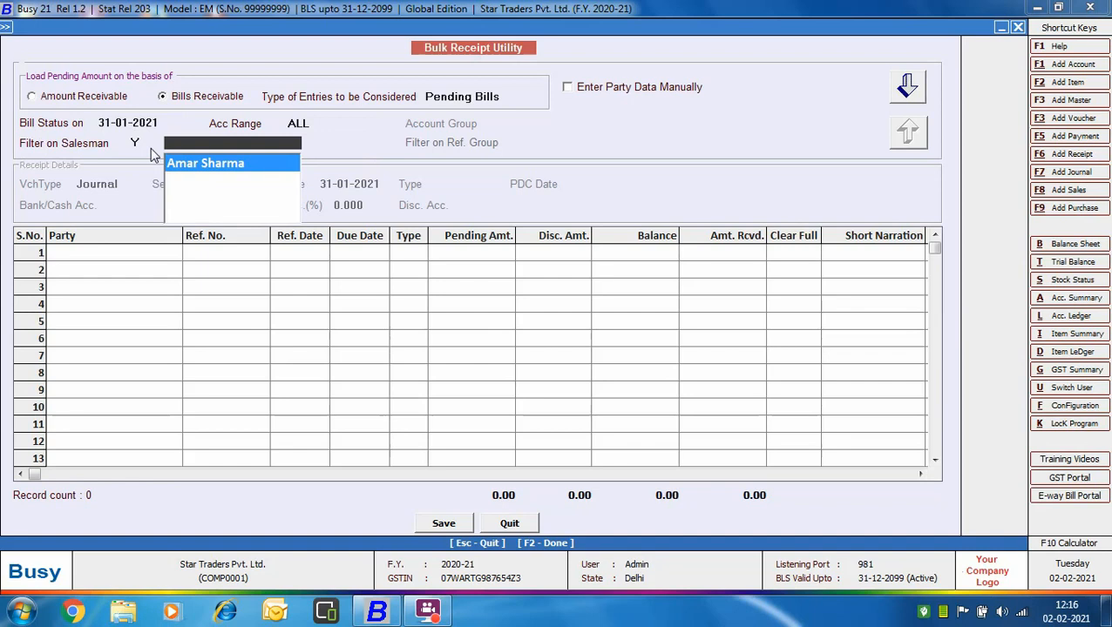
key(Return)
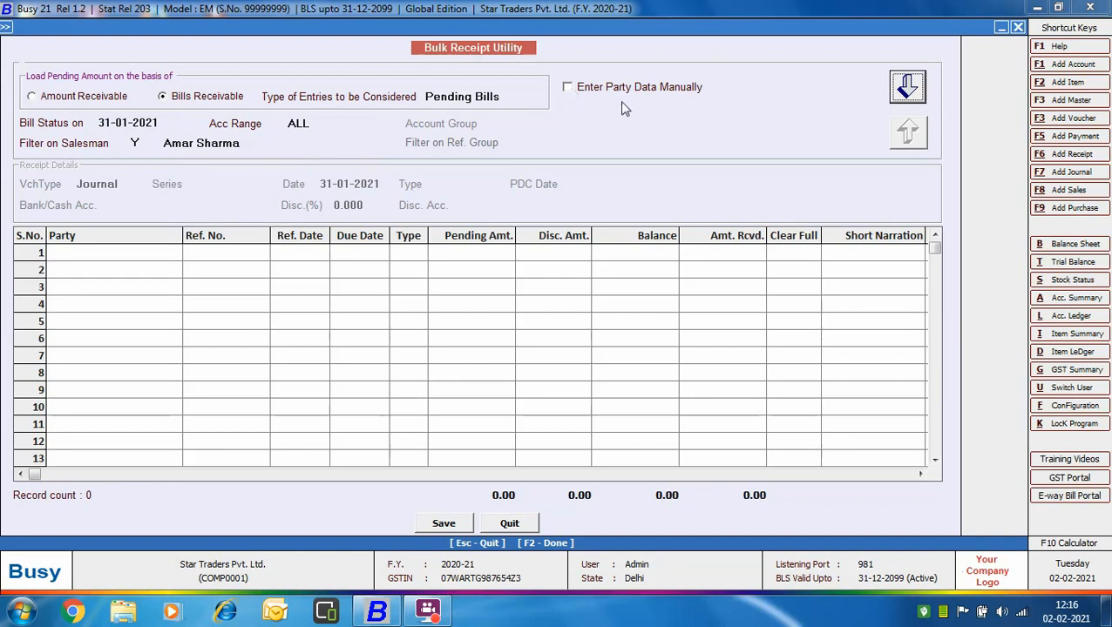
click(568, 89)
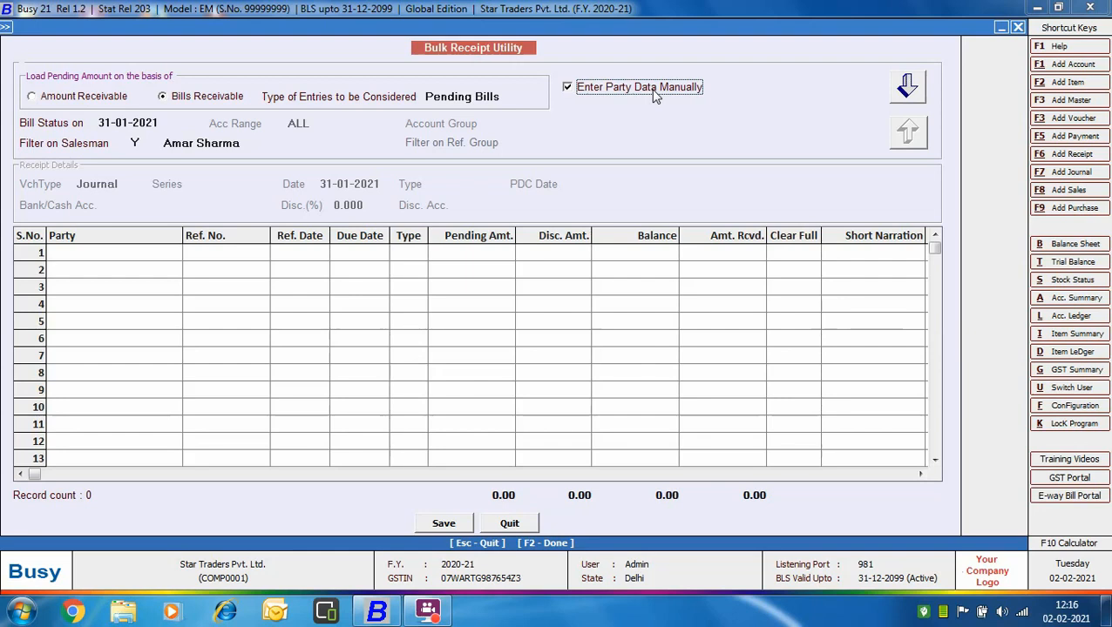
Step: Proceed to the receipt details and set voucher type Journal, series Main, date 31-01-2021 and HDFC Bank as bank/cash account
click(907, 85)
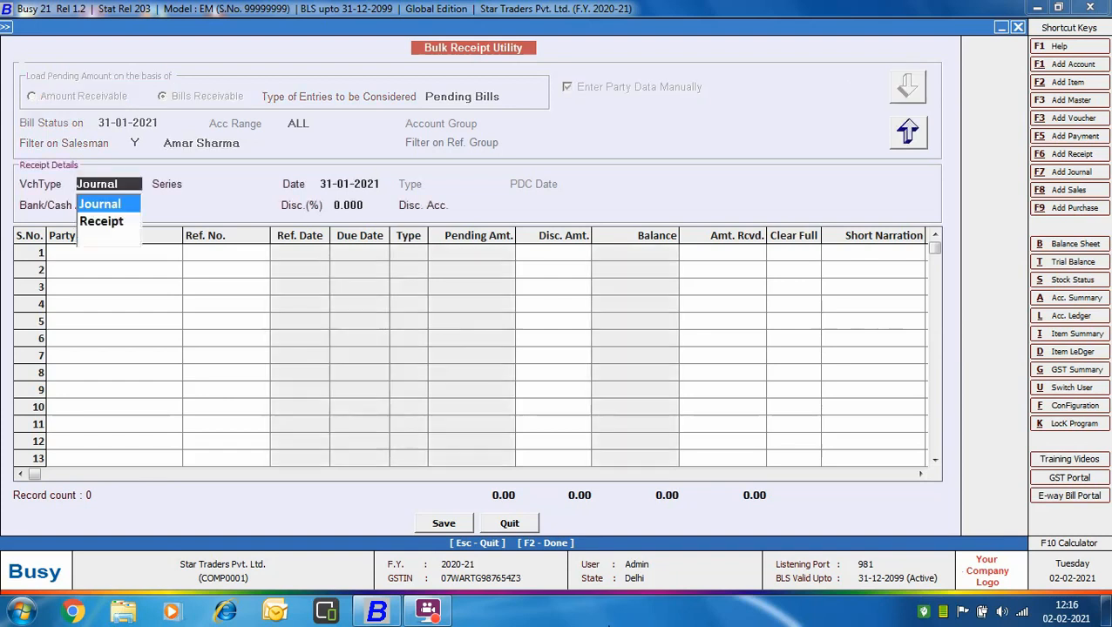
key(Return)
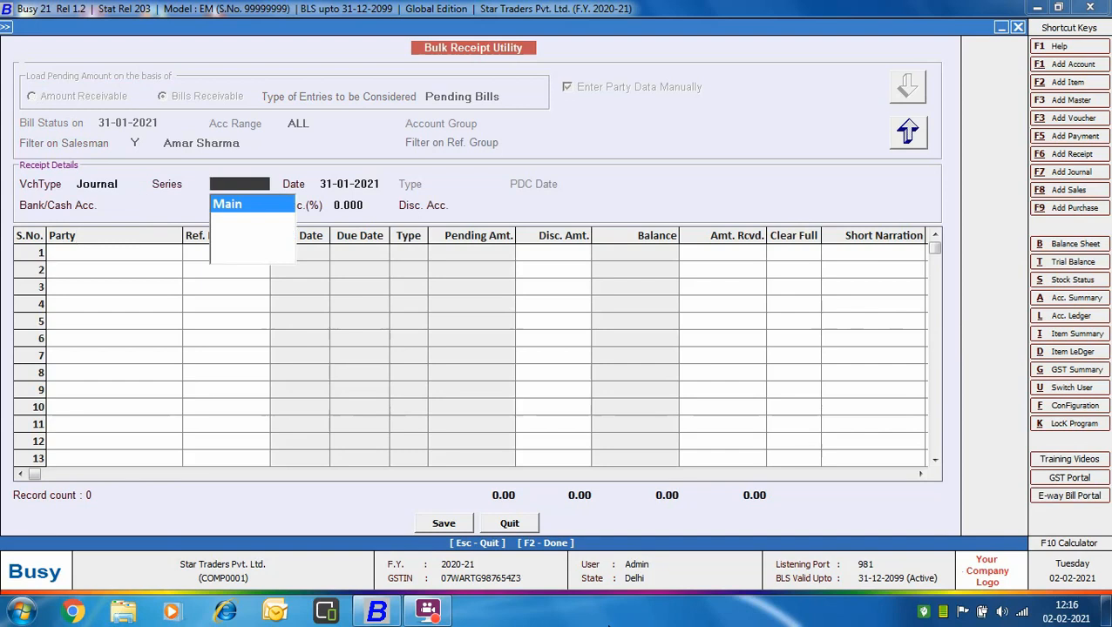
key(Return)
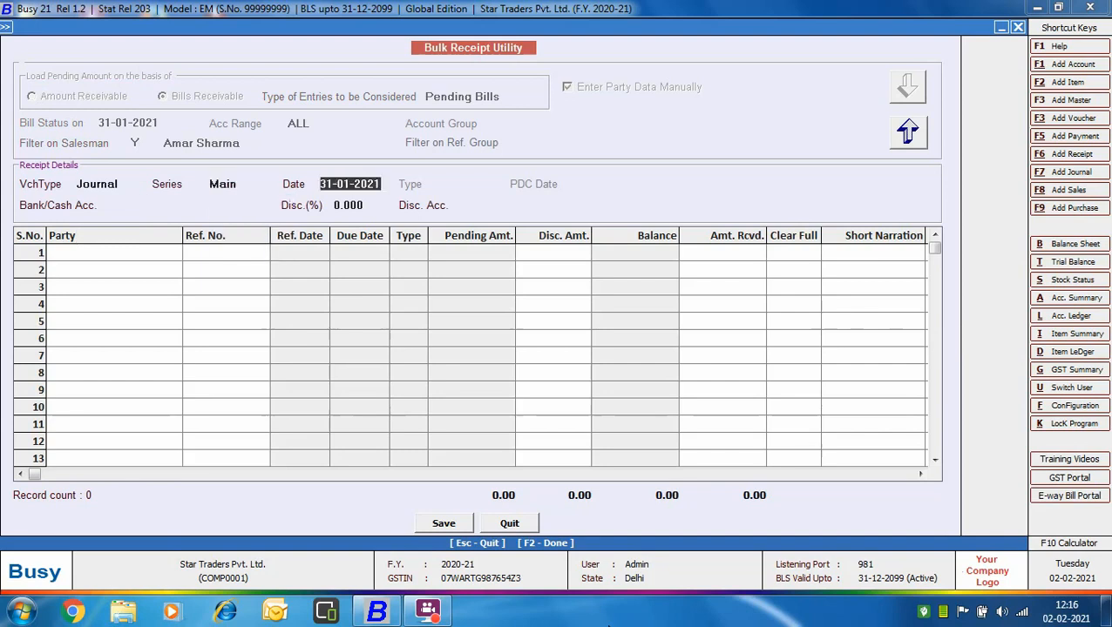
key(Return)
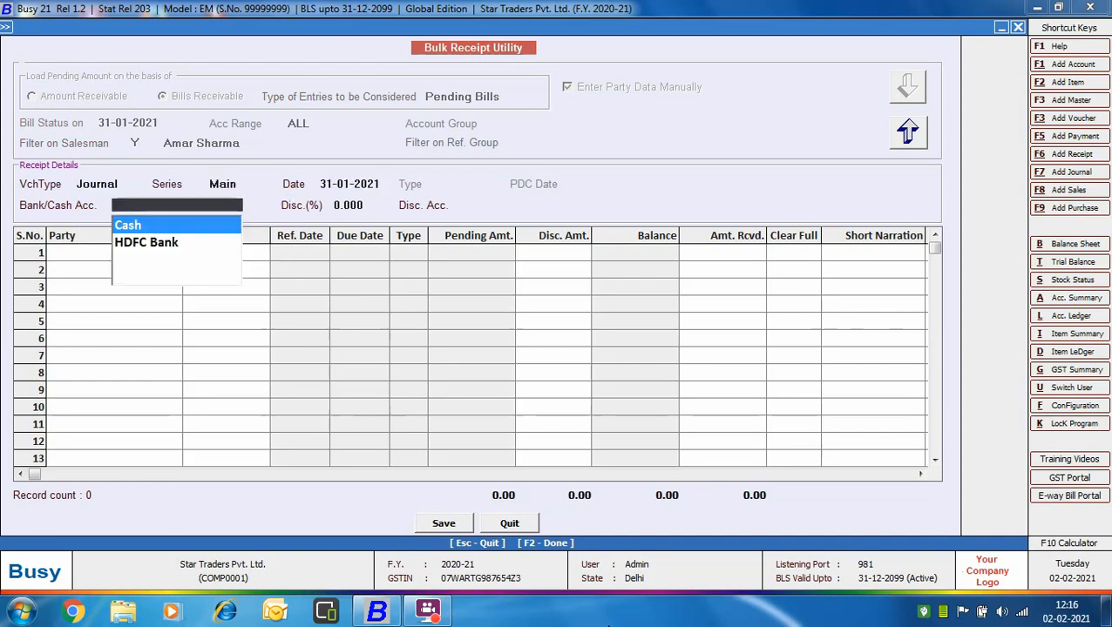
key(Down)
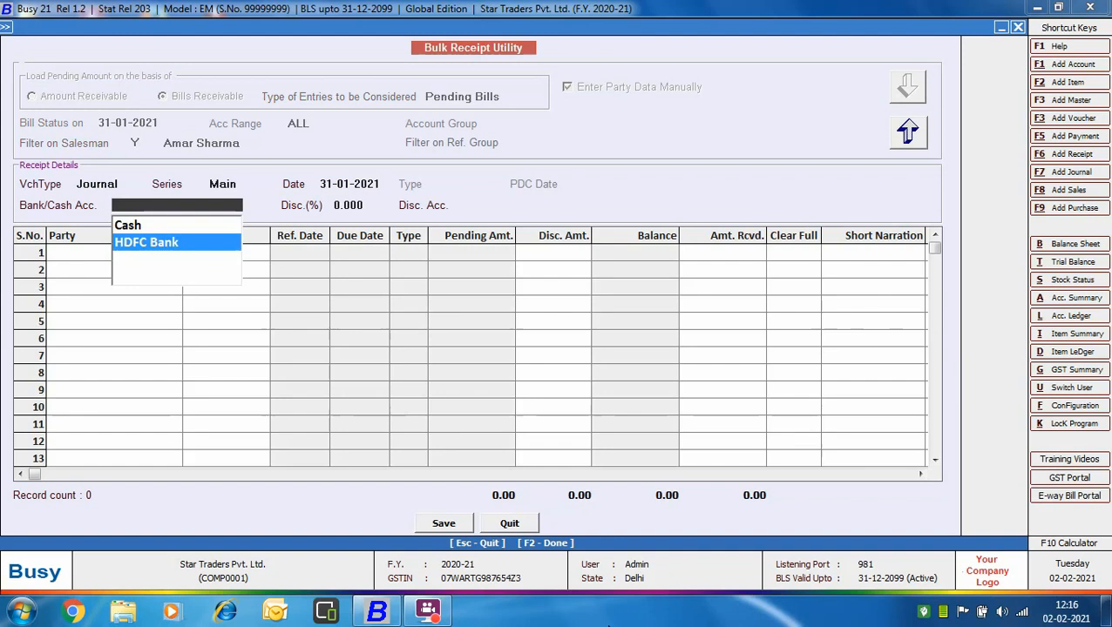
key(Return)
Step: Set the discount to 5% and choose Discount Allowed as the discount account
text(5)
key(Return)
text(d)
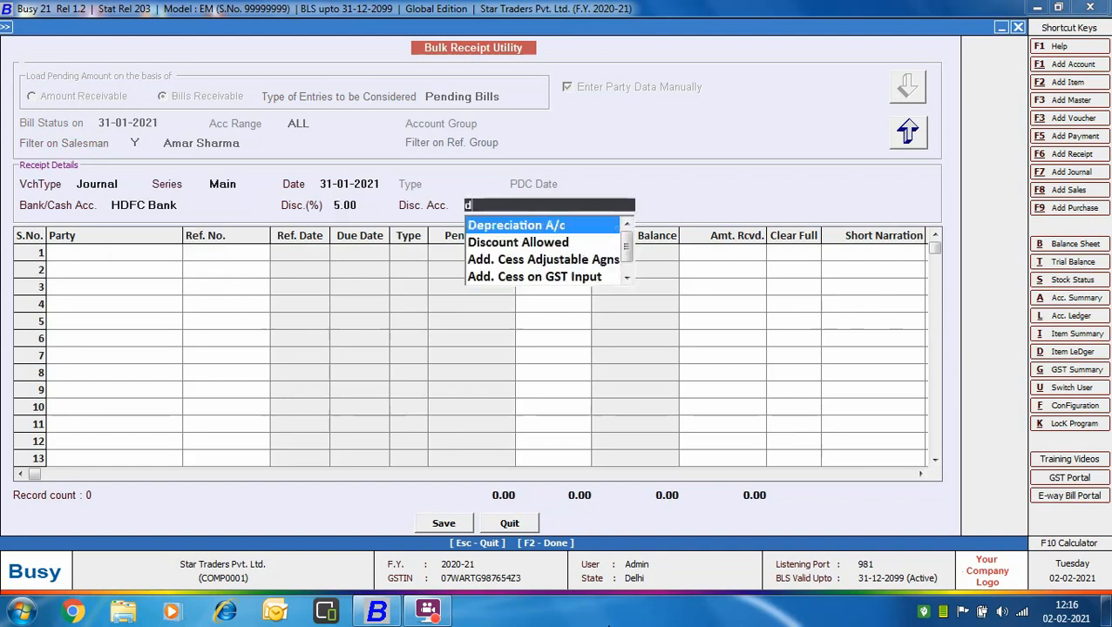
text(i)
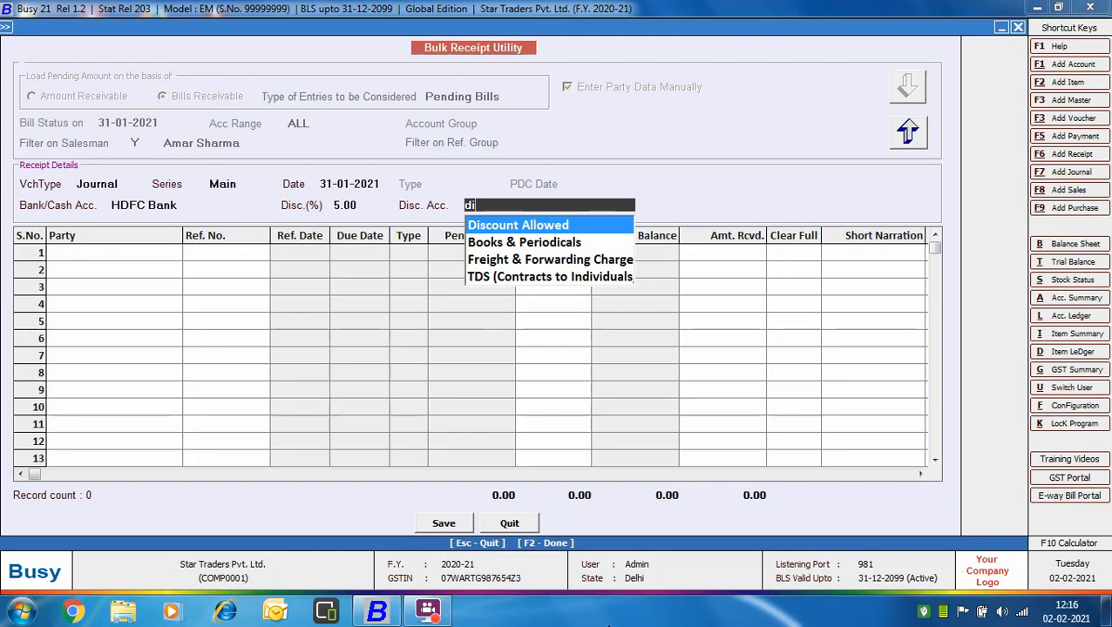
text(s)
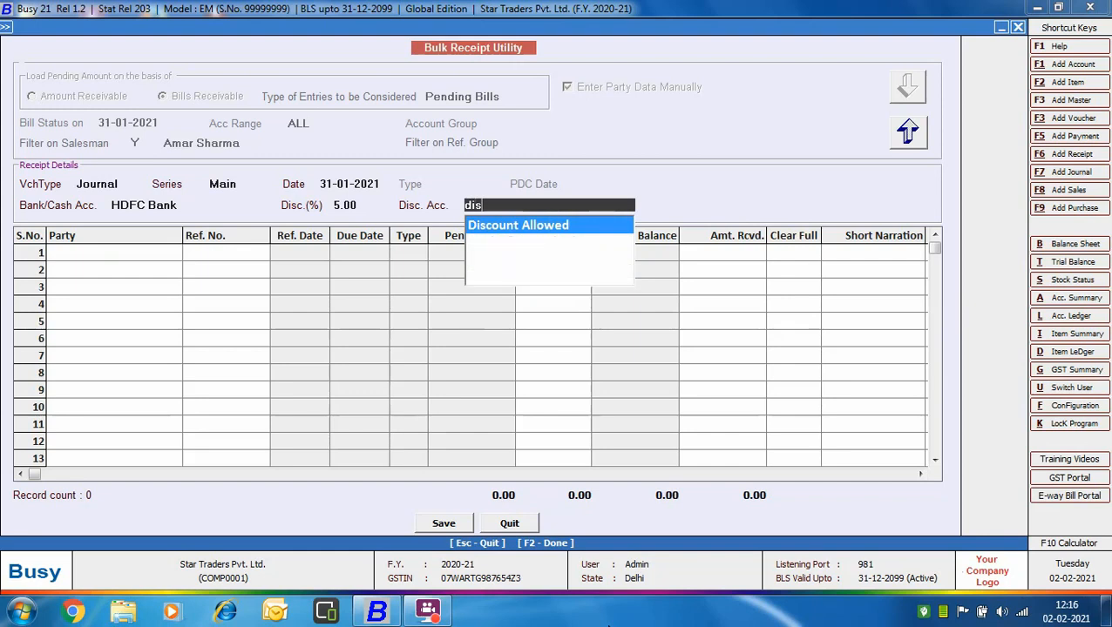
key(Return)
Step: Enter Jain Traders as the party in row 1 and load its bill references 1, 2, 3 and 6
text(ai)
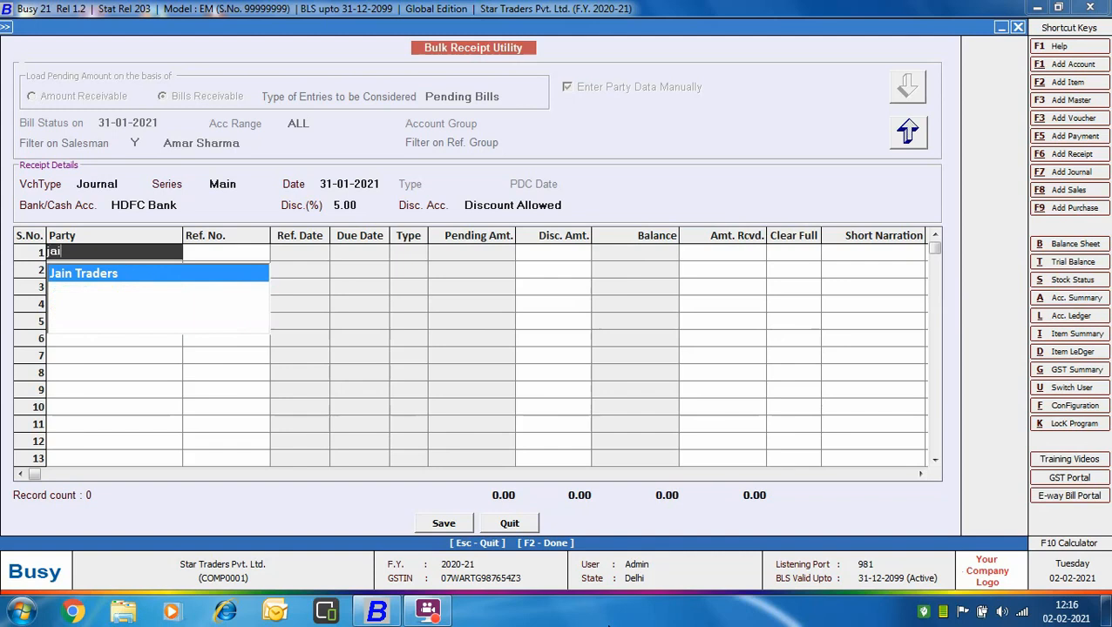
key(Return)
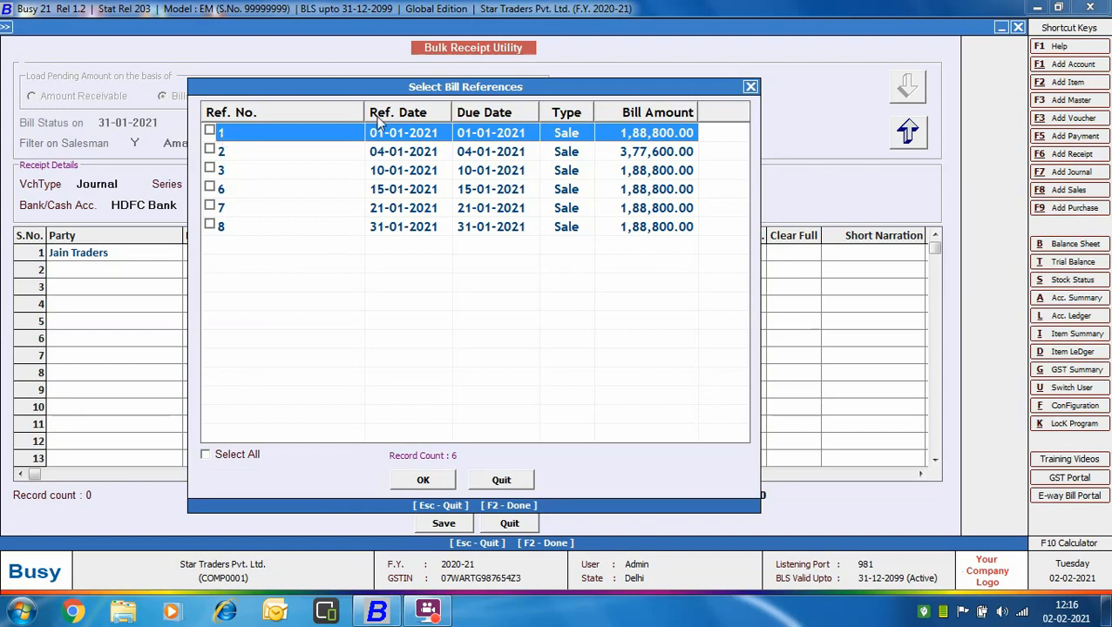
click(210, 131)
click(209, 150)
click(209, 168)
click(209, 189)
click(422, 481)
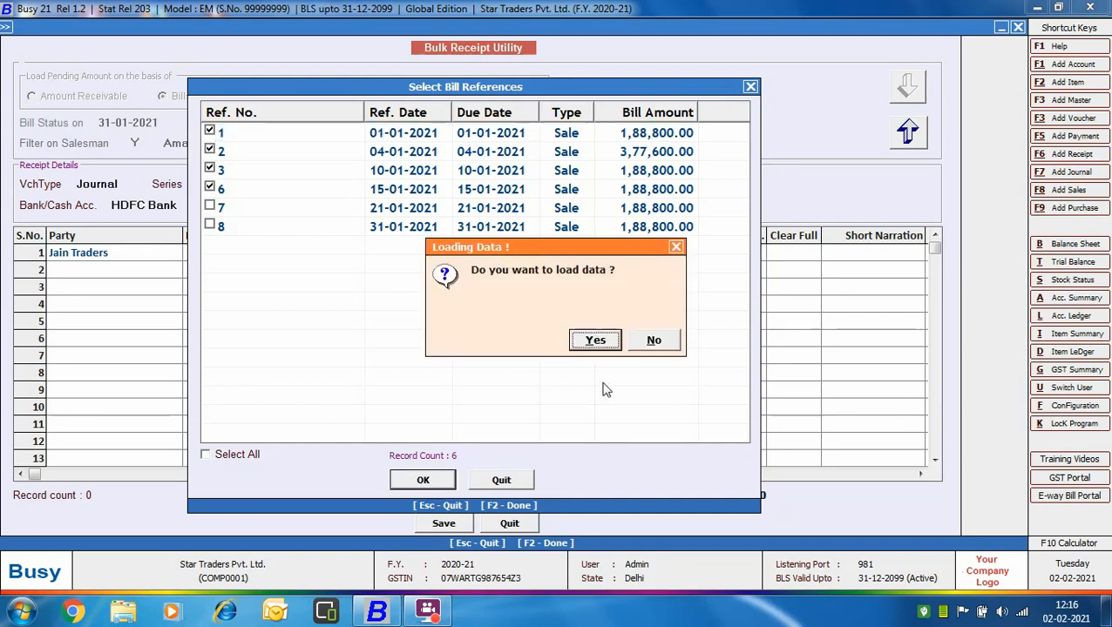
click(595, 341)
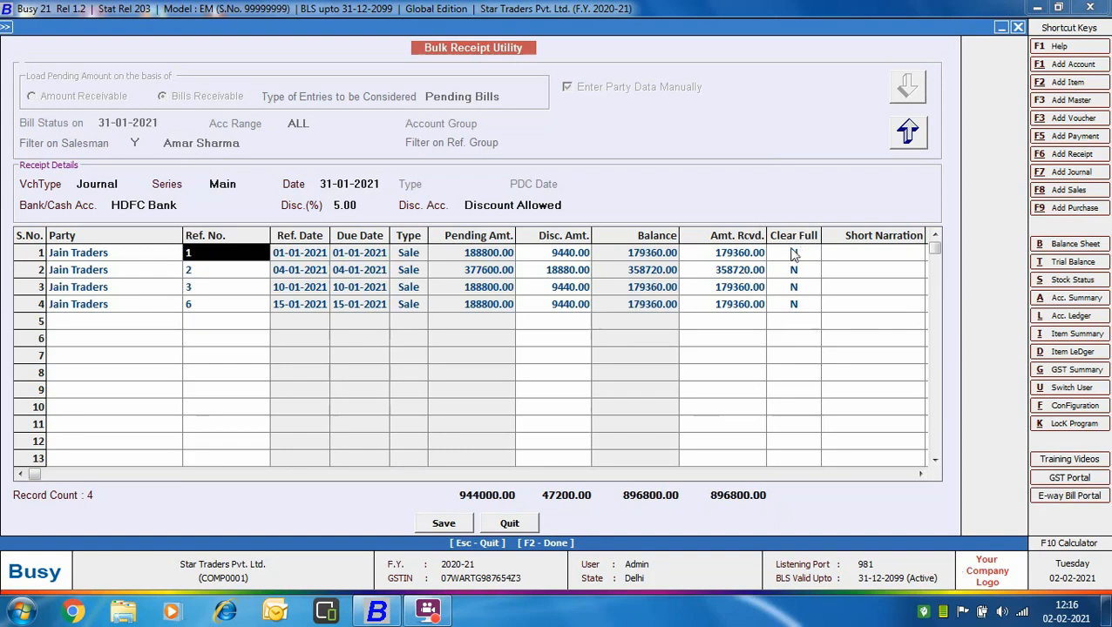
Step: Set Clear Full to Y for all four Jain Traders bills, leaving the amounts received and short narrations as they are
key(Return)
key(Return)
key(Return)
text(Y)
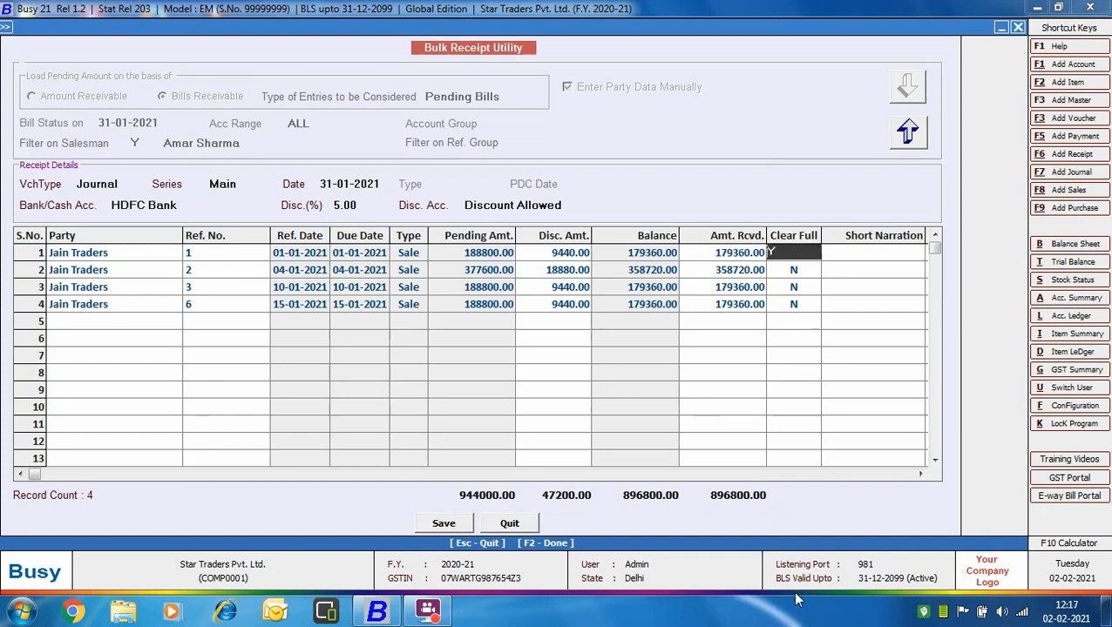
key(Return)
key(Return)
key(Return)
key(Return)
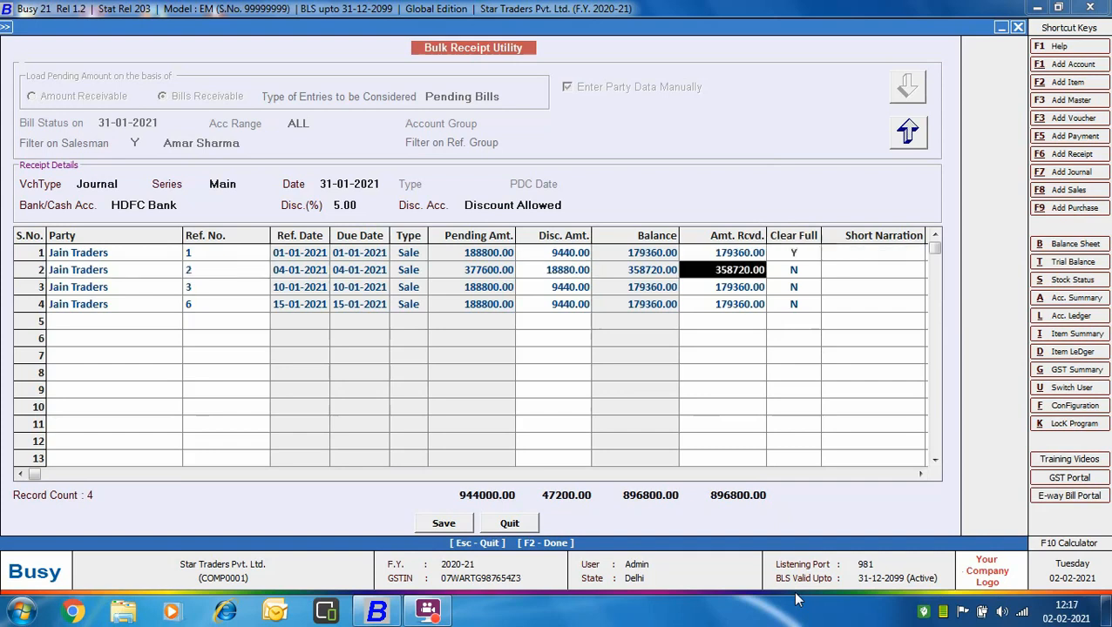
key(Return)
text(Y)
key(Return)
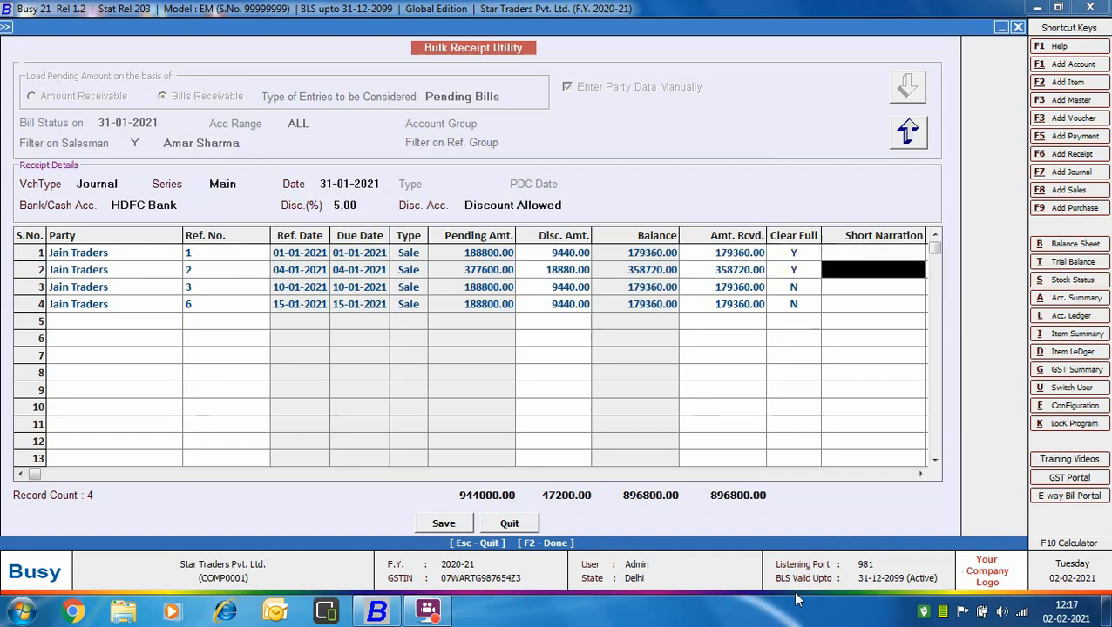
key(Return)
key(Return)
key(Return)
key(Return)
key(Return)
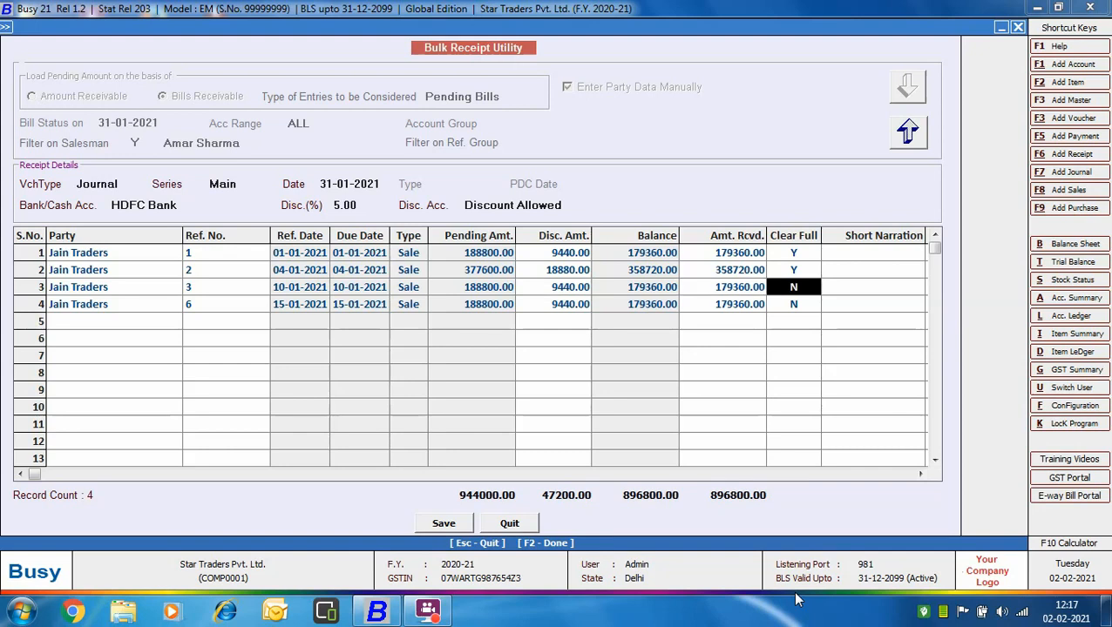
text(Y)
key(Return)
key(Return)
key(Return)
key(Return)
key(Return)
key(Return)
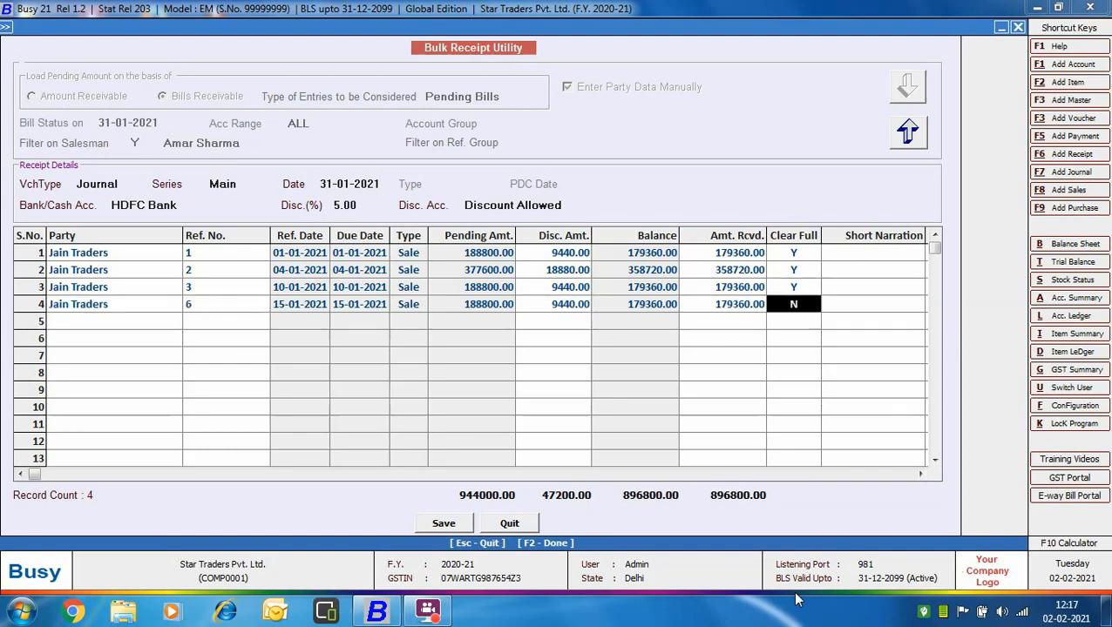
text(Y)
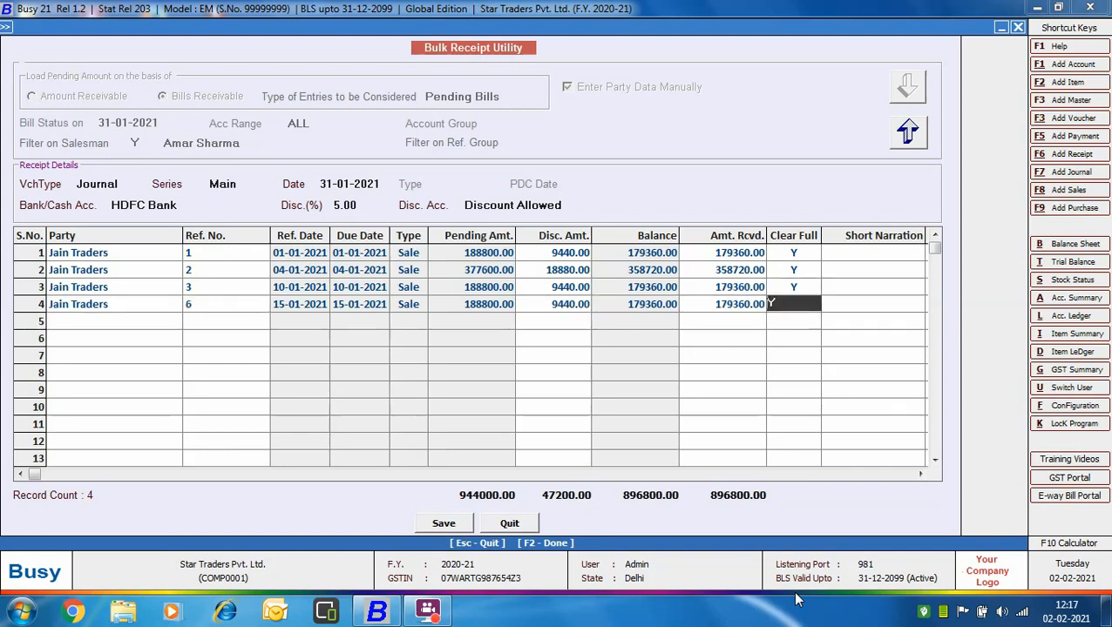
key(Return)
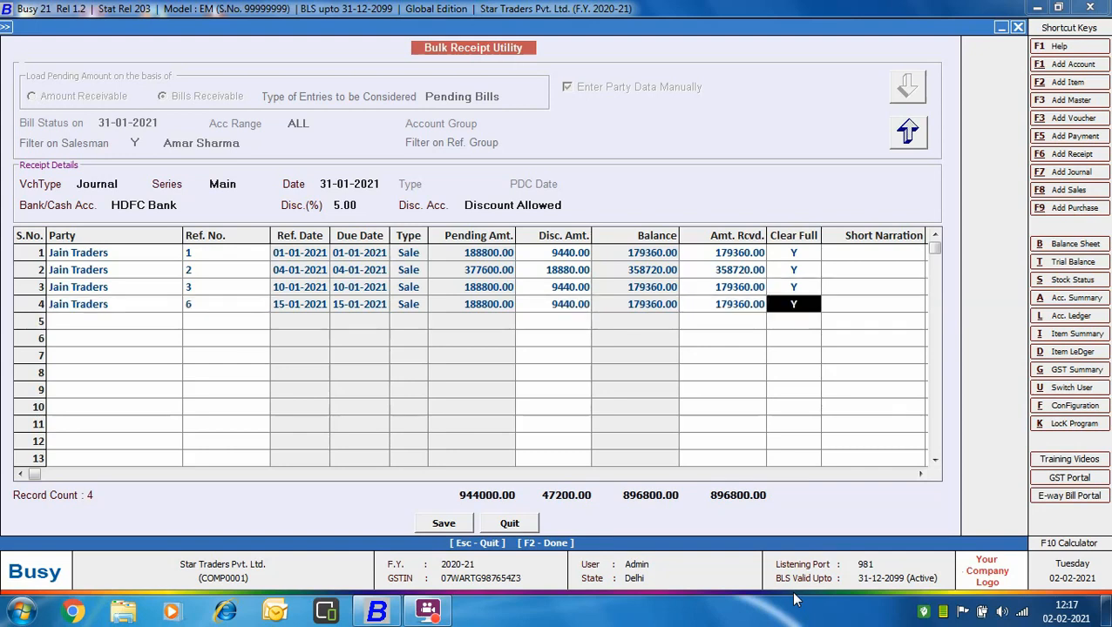
Step: Save the bulk receipt entries as a journal voucher and exit the Bulk Receipt utility
click(445, 523)
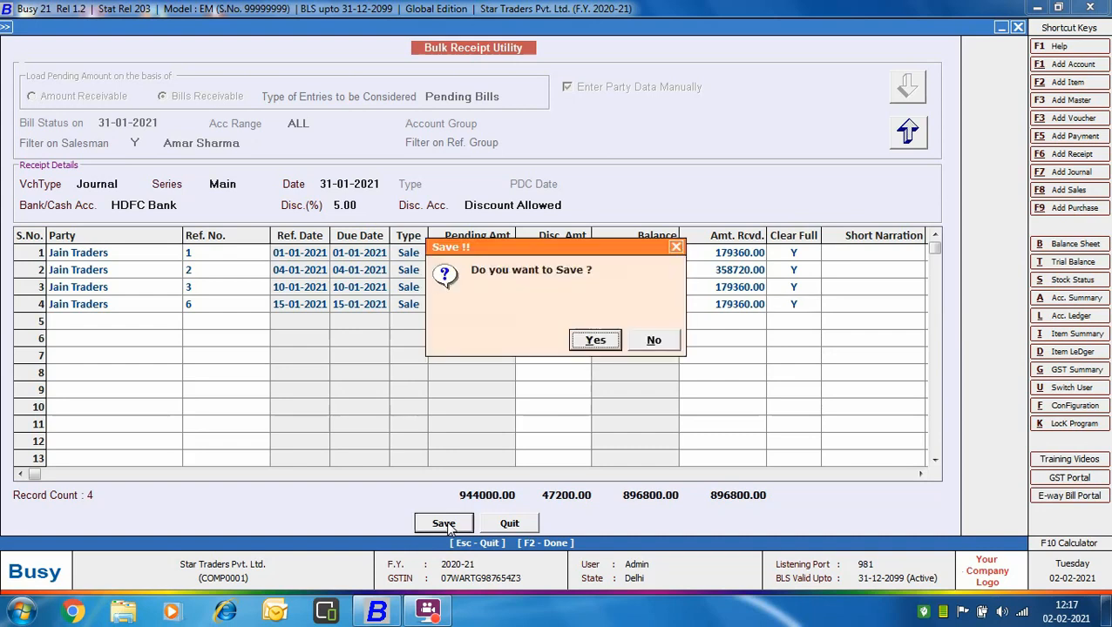
click(577, 340)
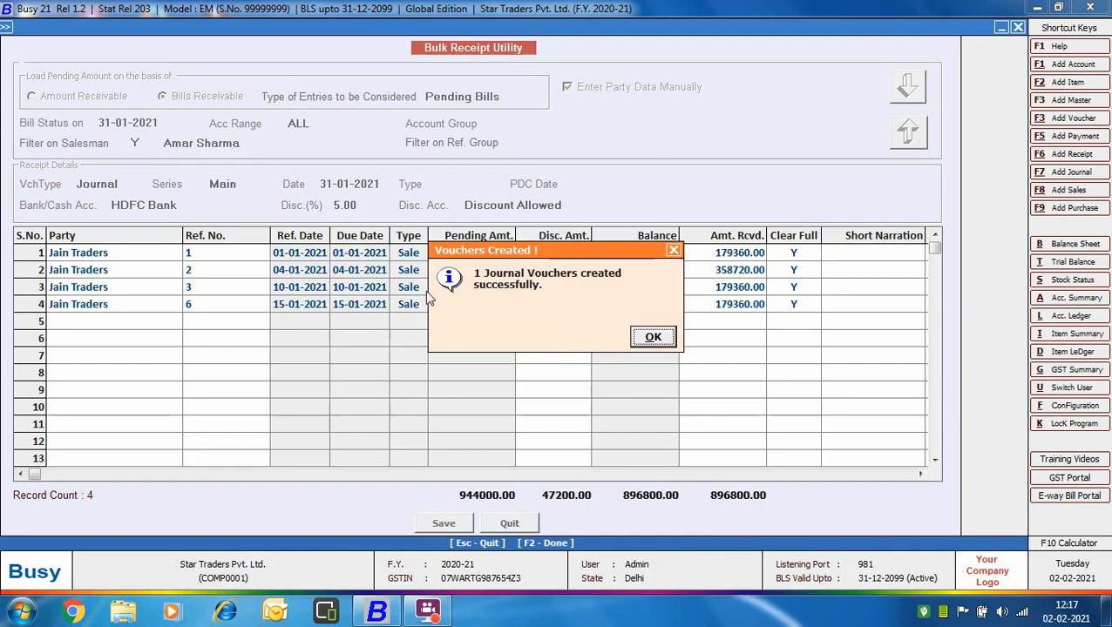
click(644, 340)
key(Escape)
key(Return)
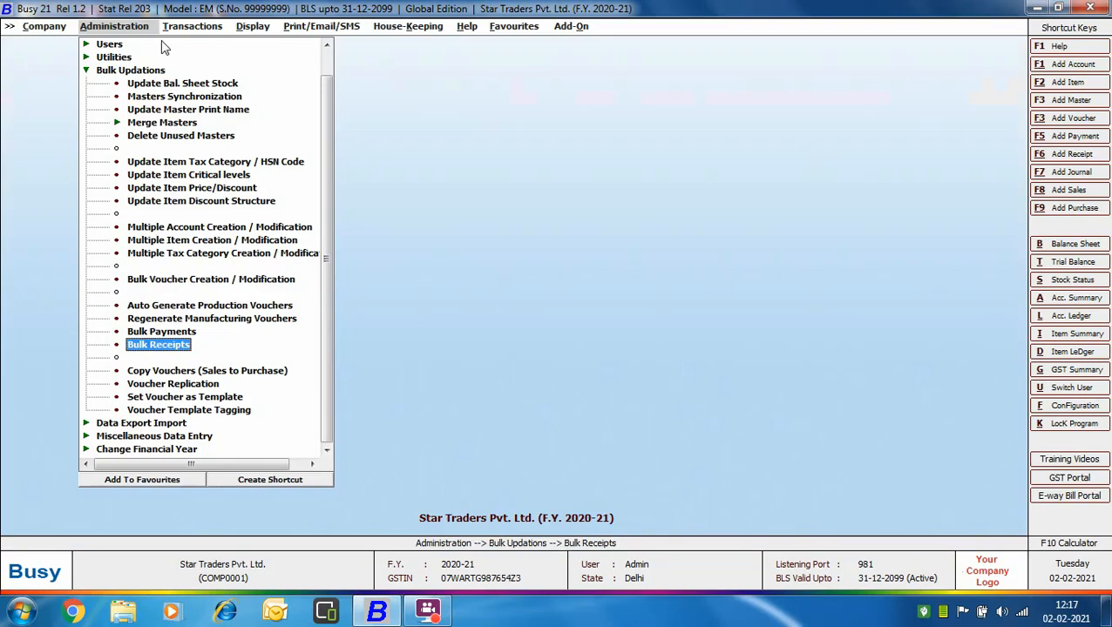
Step: Generate the on-screen list of journal vouchers for 31-01-2021
click(195, 27)
click(195, 213)
click(218, 253)
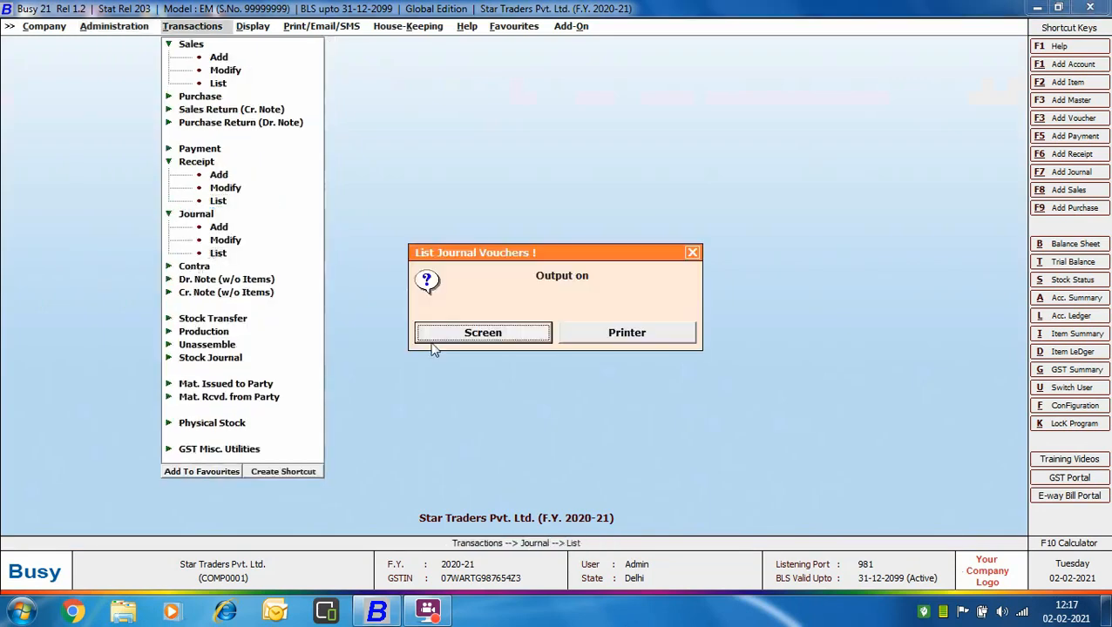
click(435, 334)
click(238, 278)
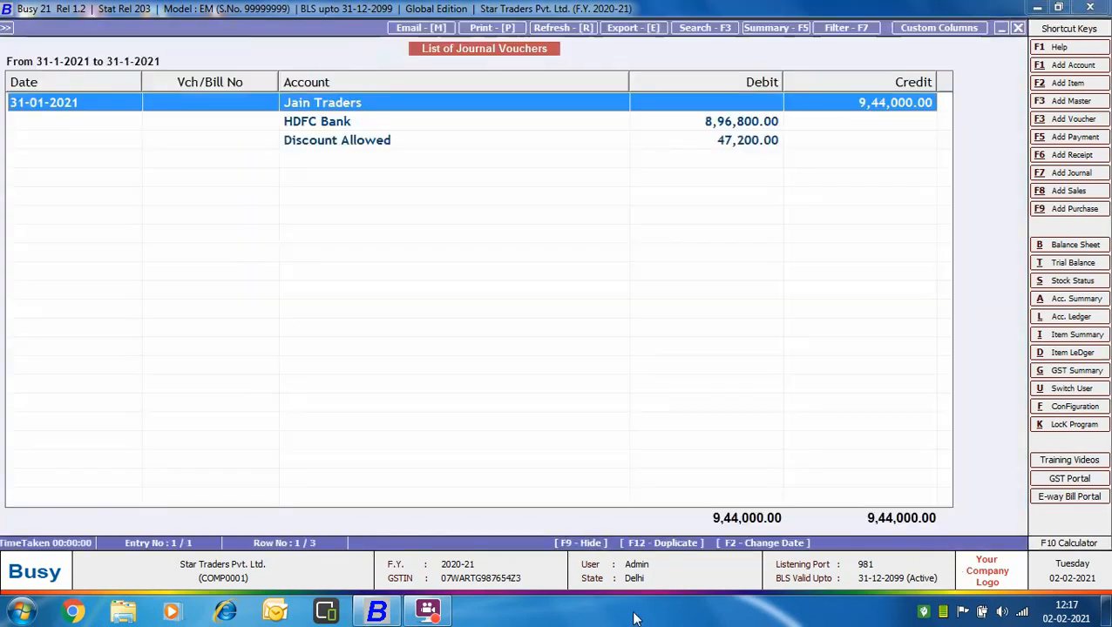
Step: Open the Jain Traders journal voucher to check its entries and bill references, and return to the main screen
double_click(357, 104)
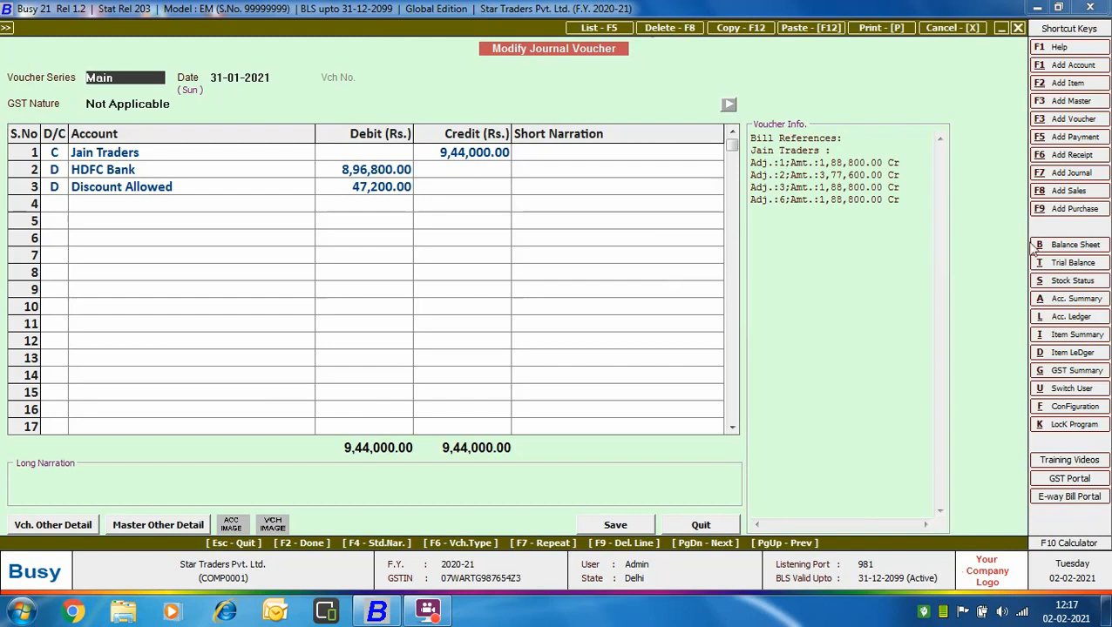
key(Escape)
key(Escape)
key(Escape)
key(Escape)
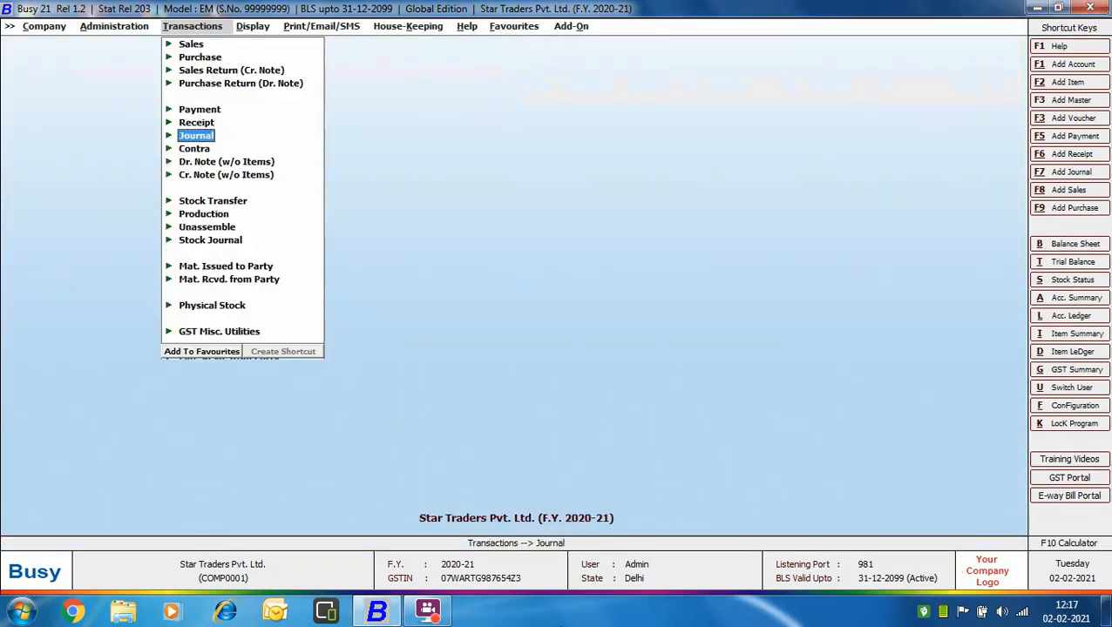
key(Escape)
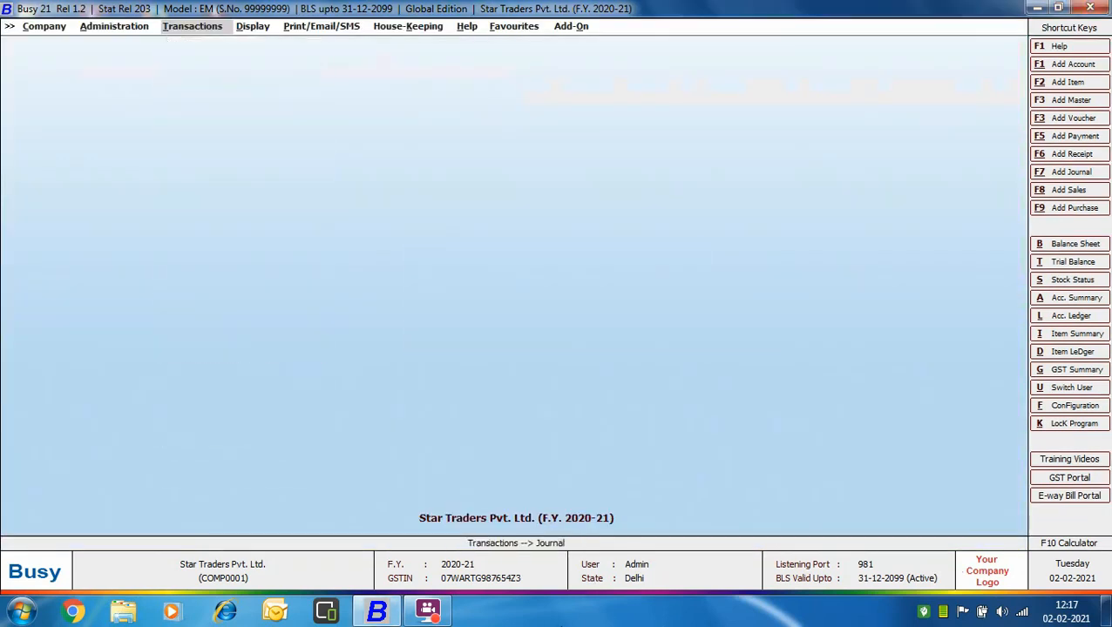